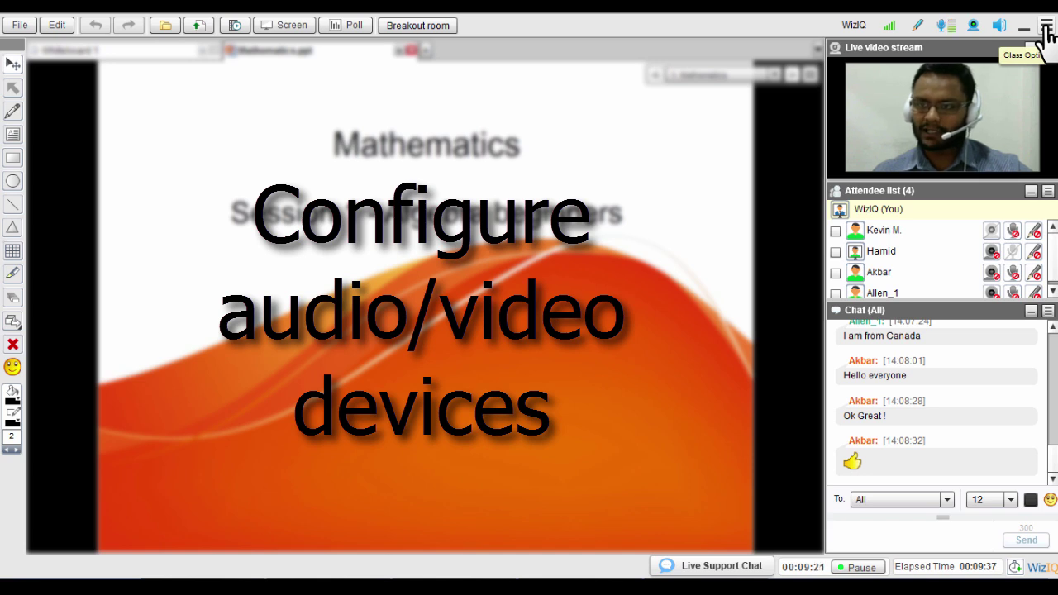
- Open the class settings, check the available cameras, and accept the audio and video device setup with Logitech HD Webcam C270
click(1046, 27)
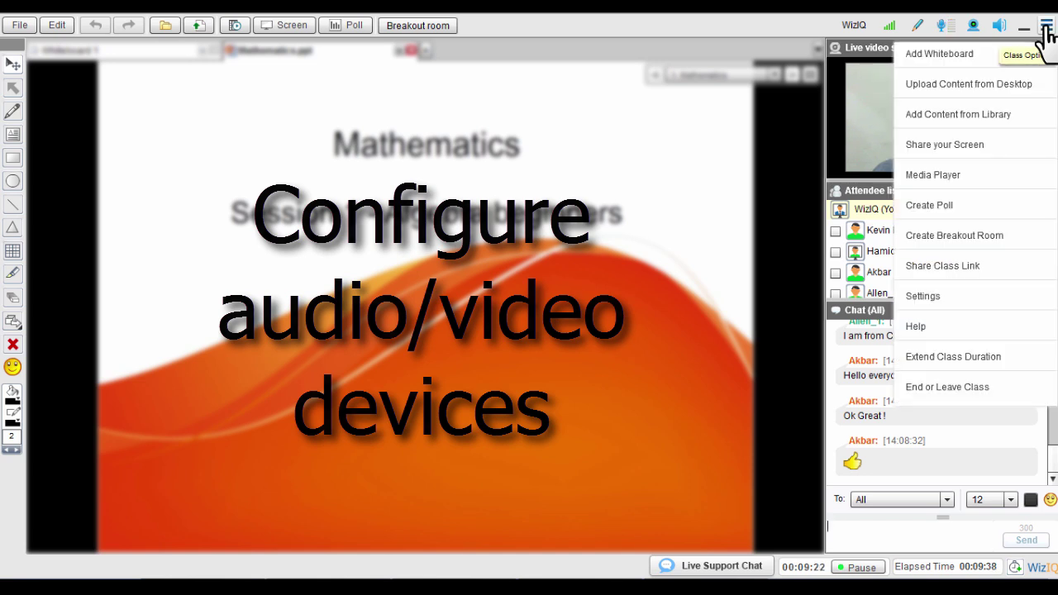
click(953, 300)
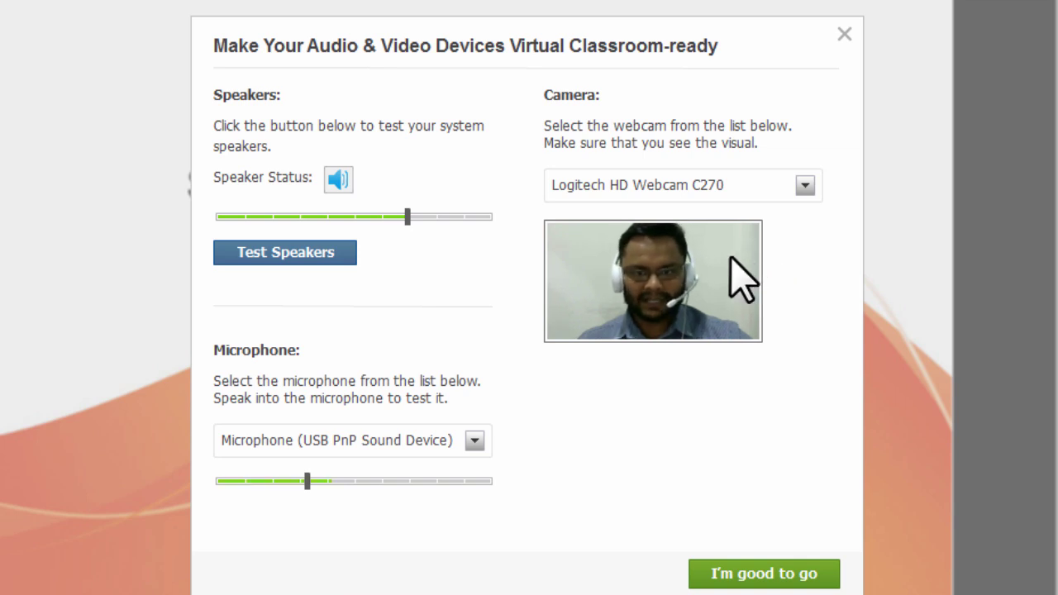
click(804, 187)
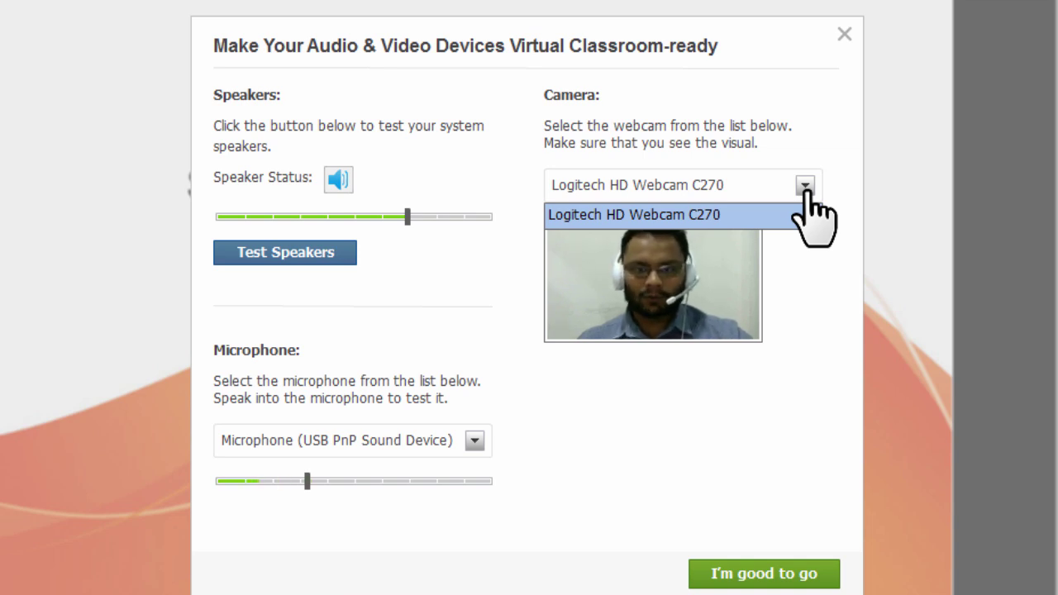
click(762, 577)
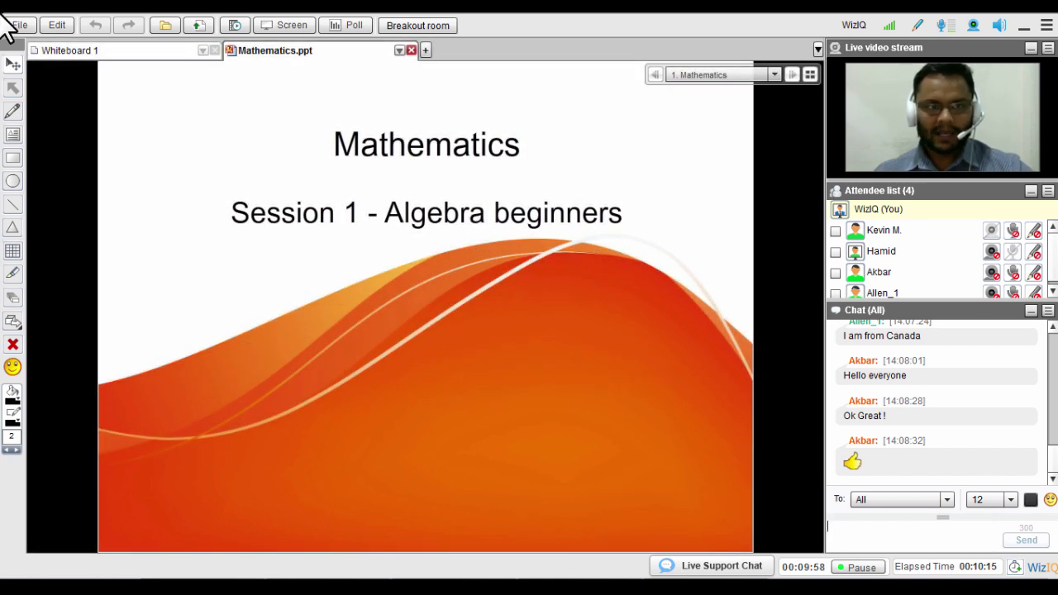
- Show Whiteboard 1, and stop the live video and start it again from the video settings
click(99, 55)
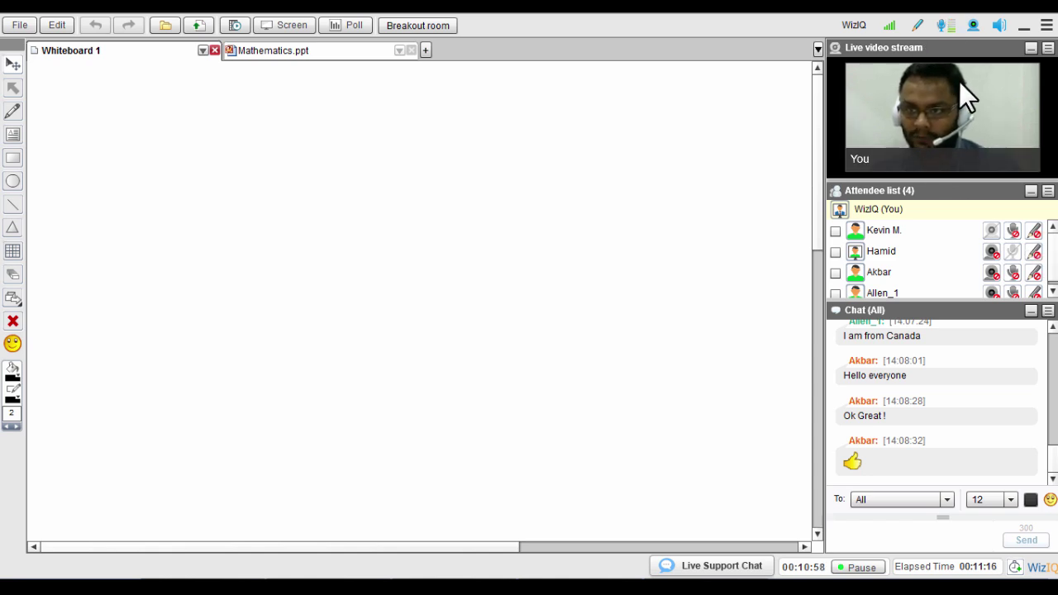
click(975, 27)
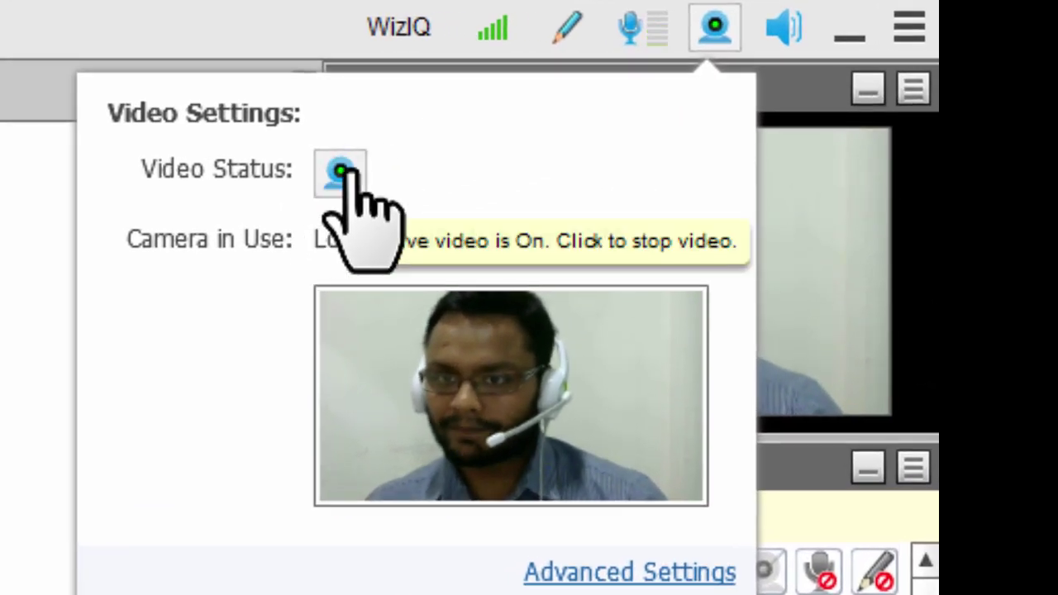
click(342, 171)
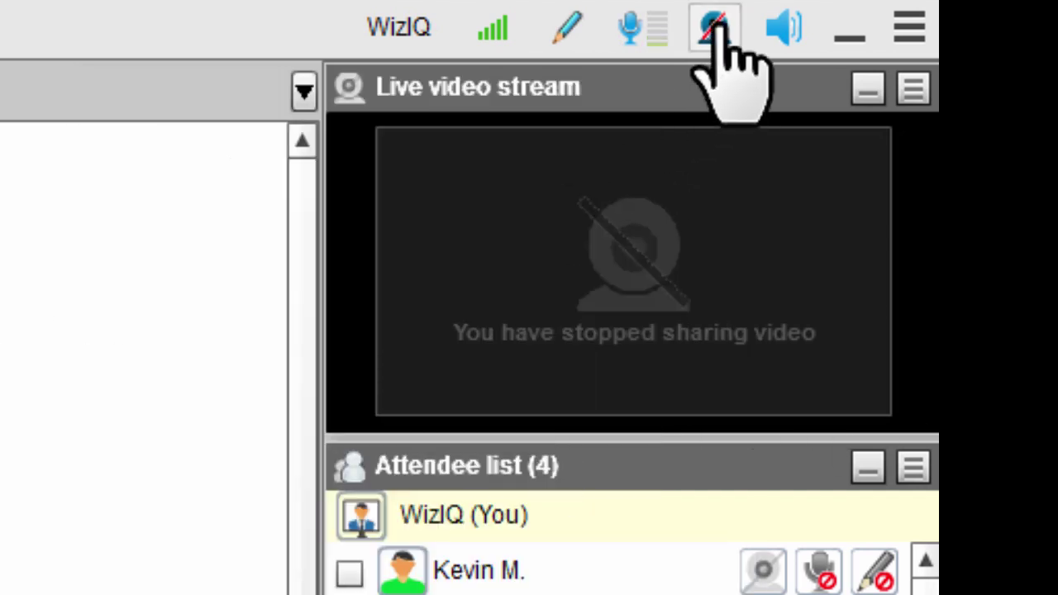
click(714, 27)
click(340, 171)
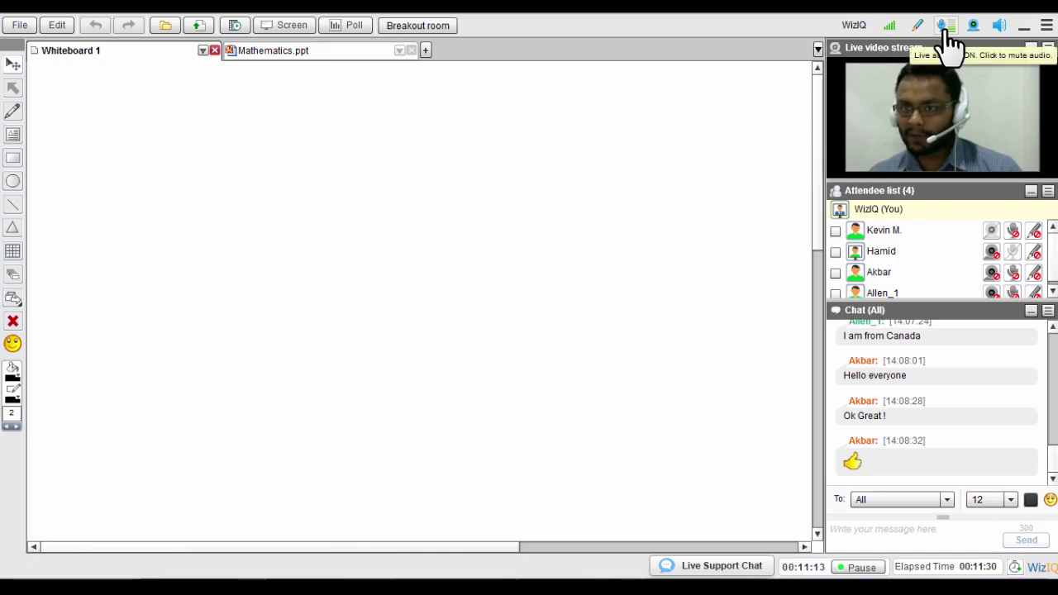
mouse_move(947, 37)
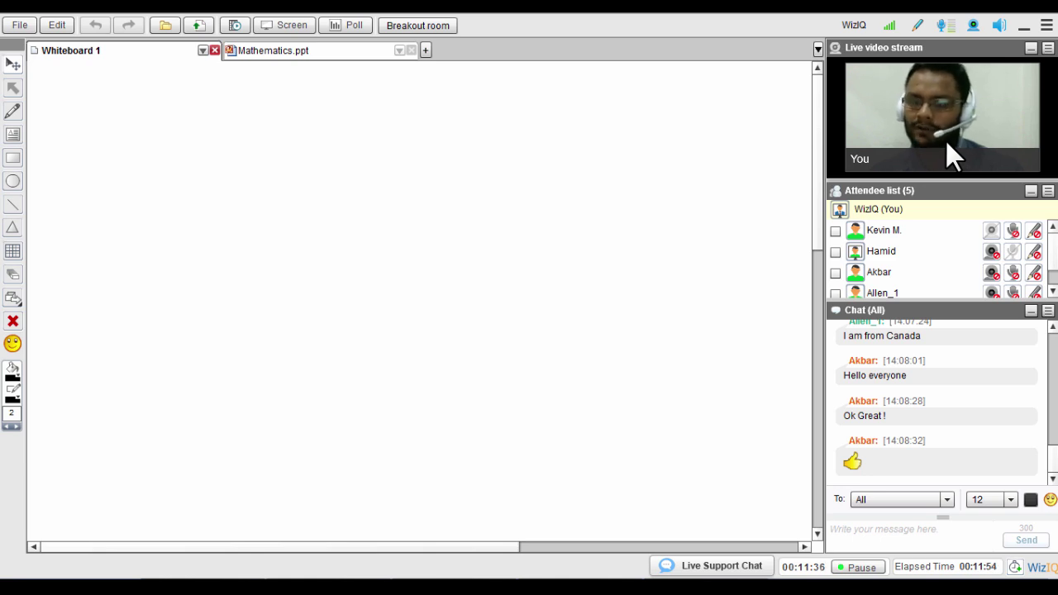
- Pop the live video stream out as a maximized floating window and pop it back in
click(1048, 48)
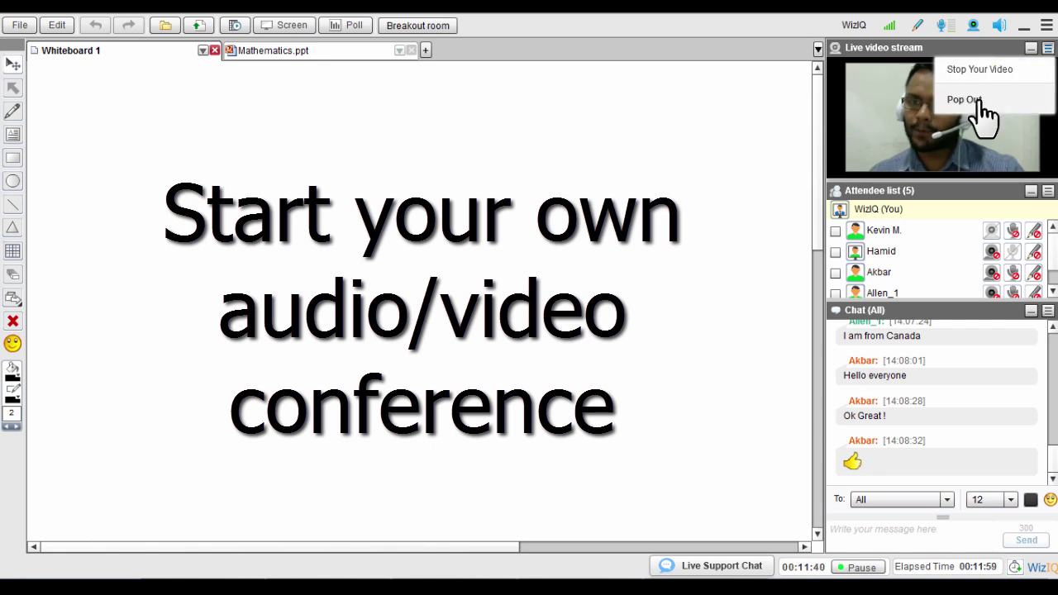
click(984, 99)
click(816, 55)
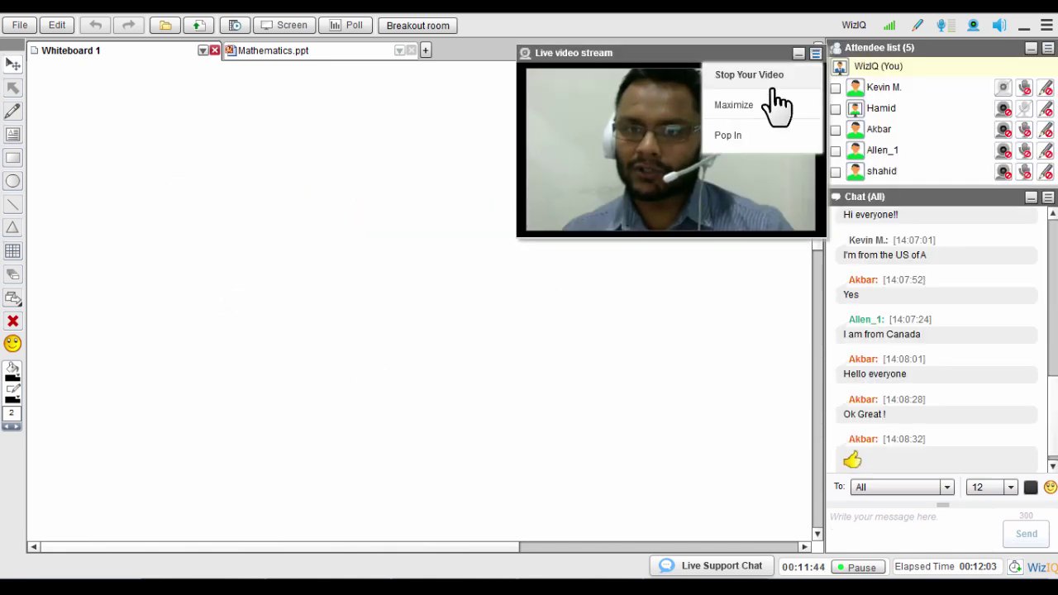
click(740, 106)
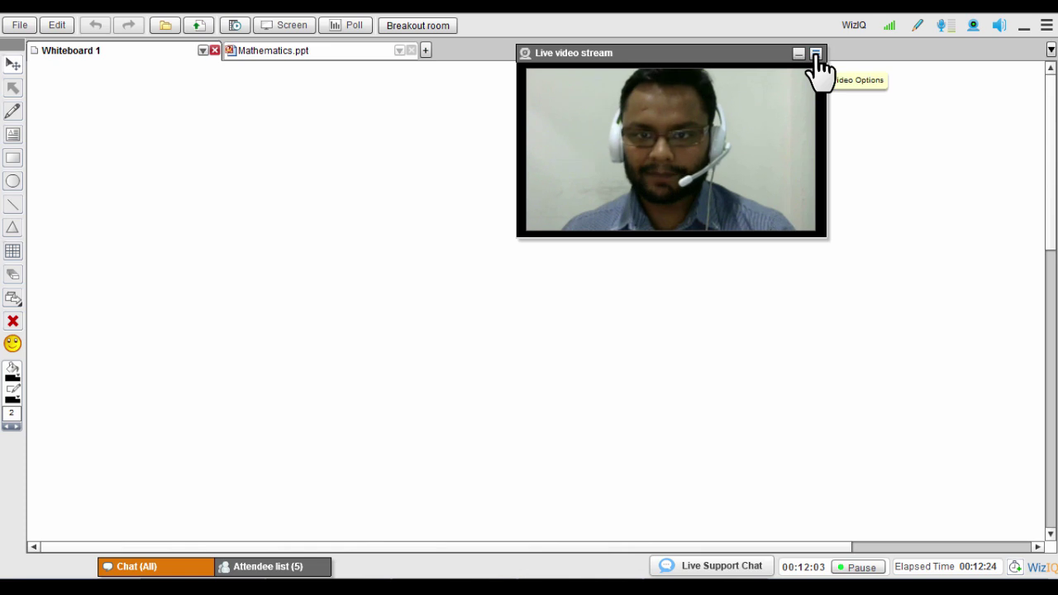
click(816, 54)
click(718, 134)
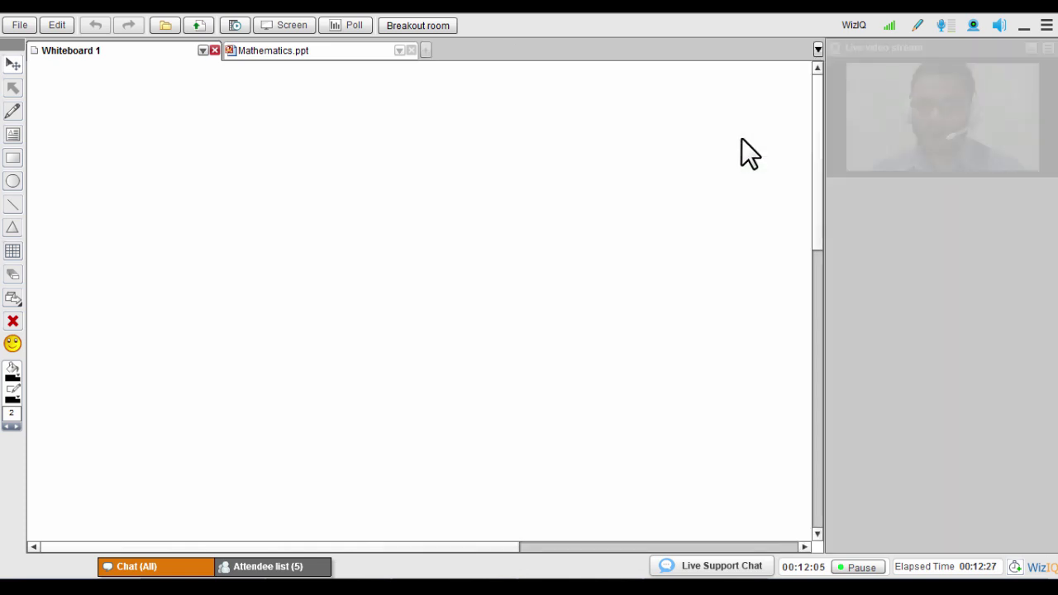
- Restore the minimized Chat and Attendee list panels and pop both back into the classroom layout
click(172, 573)
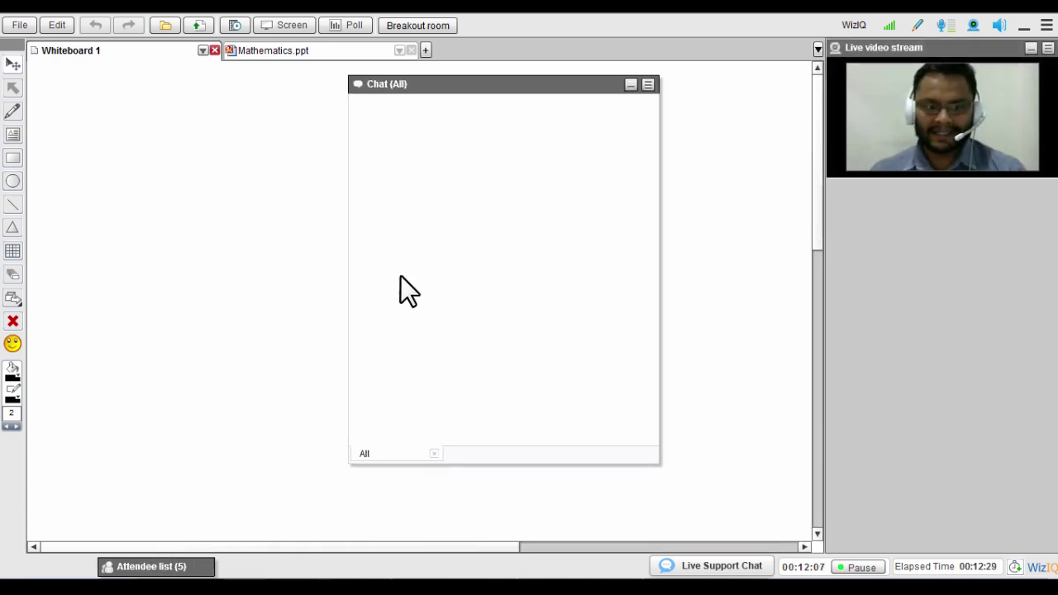
click(649, 85)
click(560, 166)
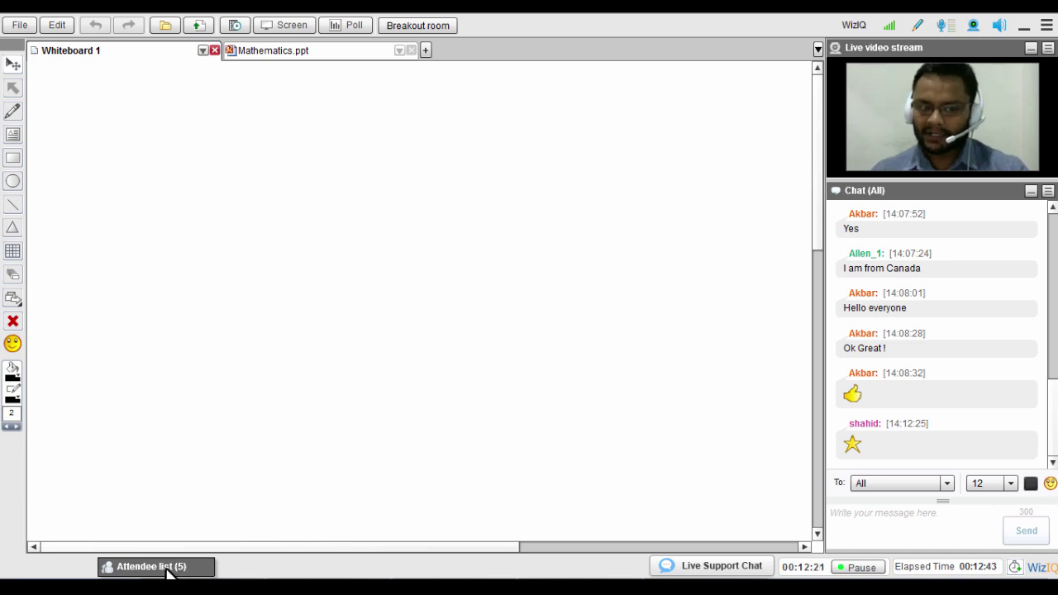
click(152, 571)
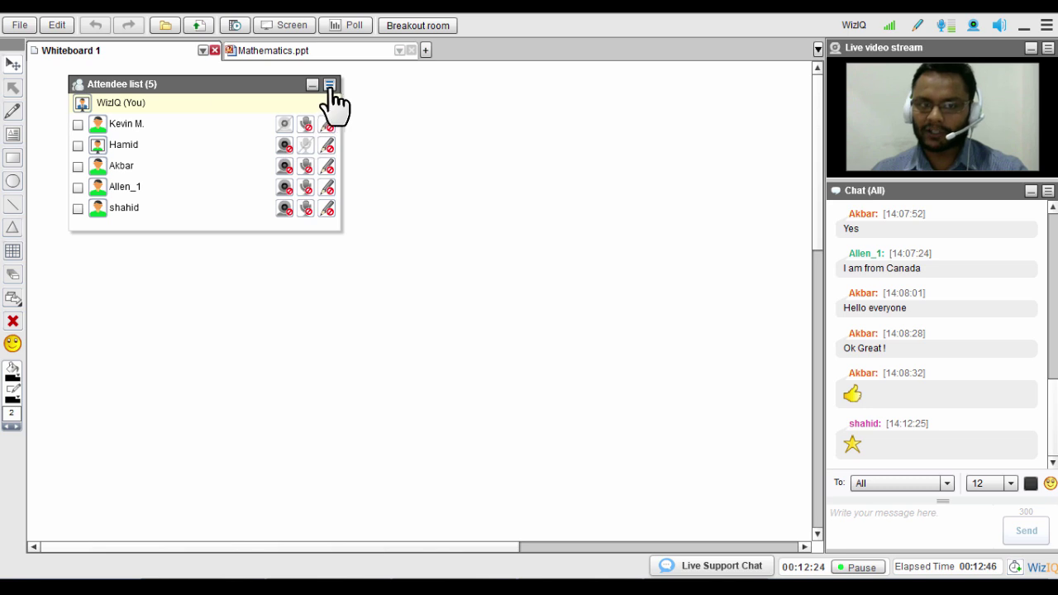
click(330, 86)
click(244, 136)
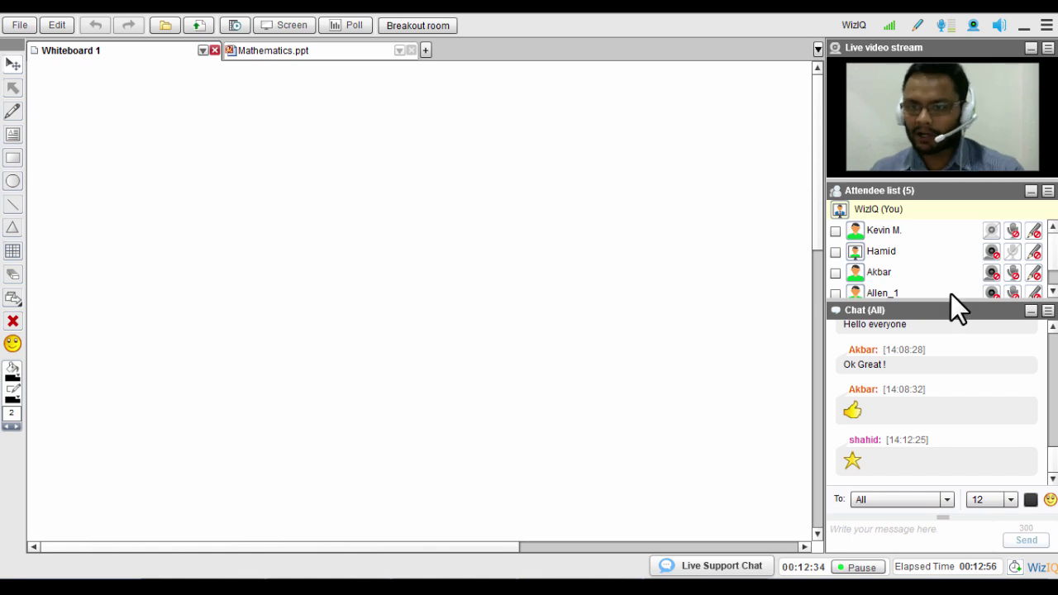
click(1048, 312)
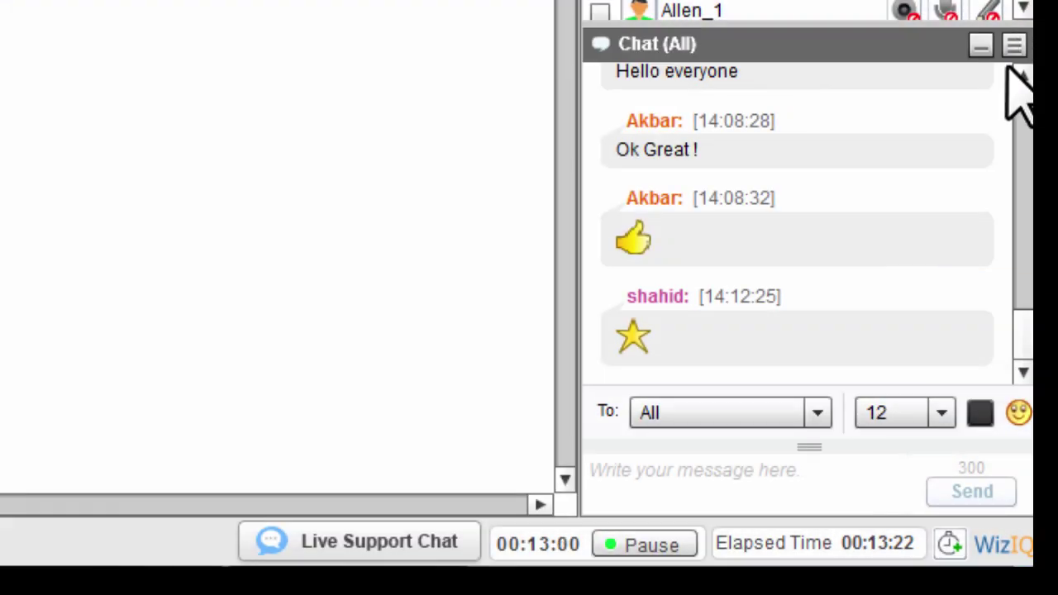
click(1014, 45)
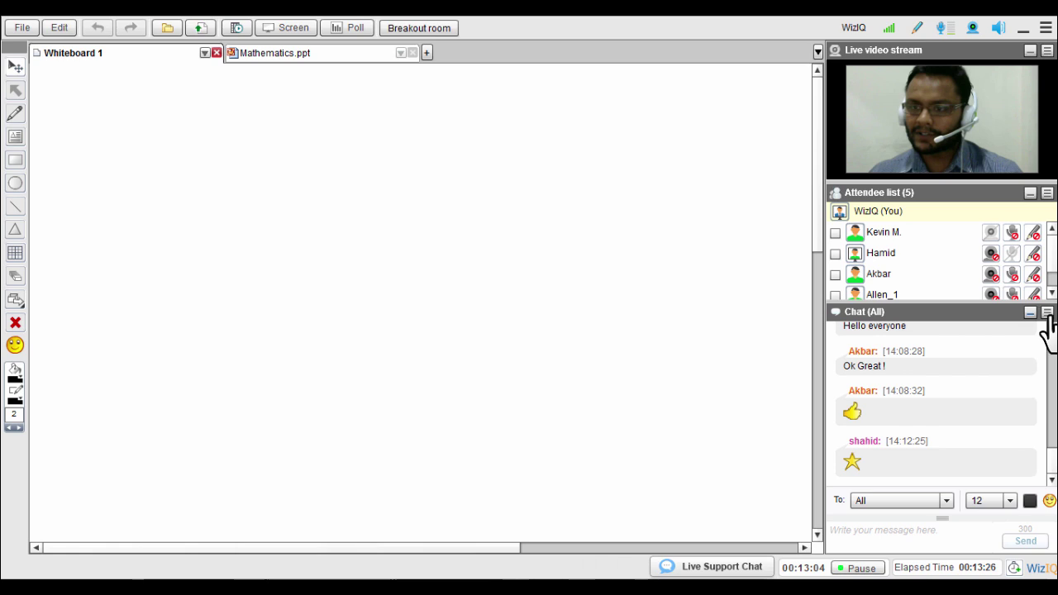
click(1038, 232)
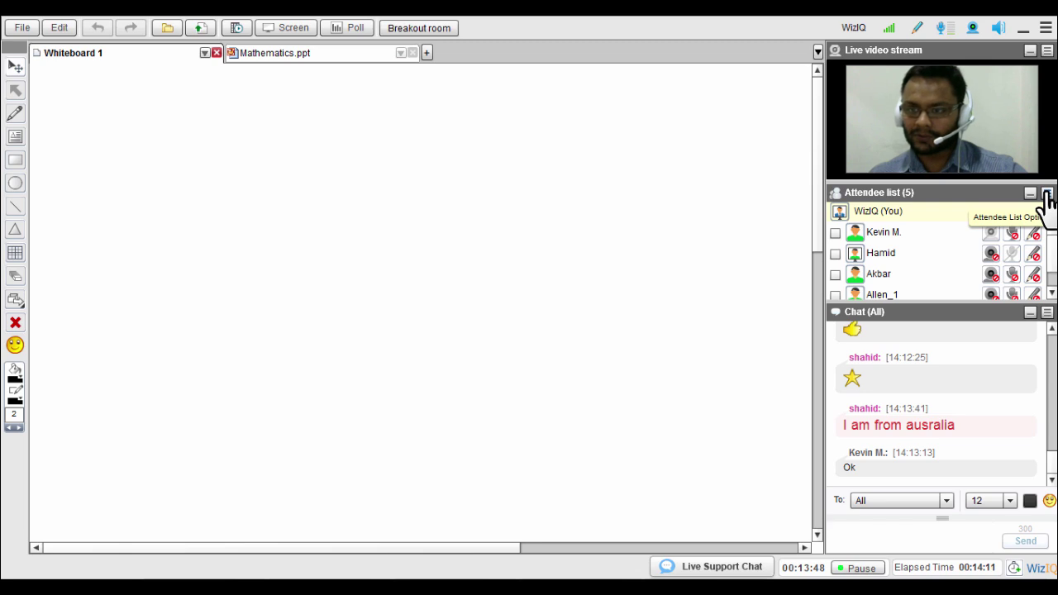
- Explore the attendee list in its expanded form and search it for an attendee by first name
click(1046, 195)
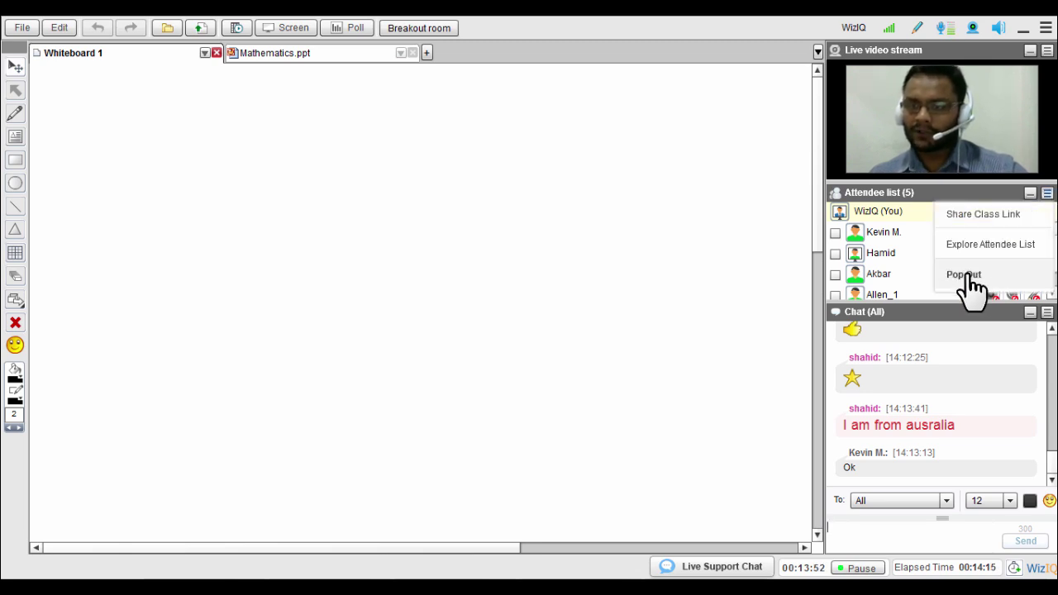
click(981, 245)
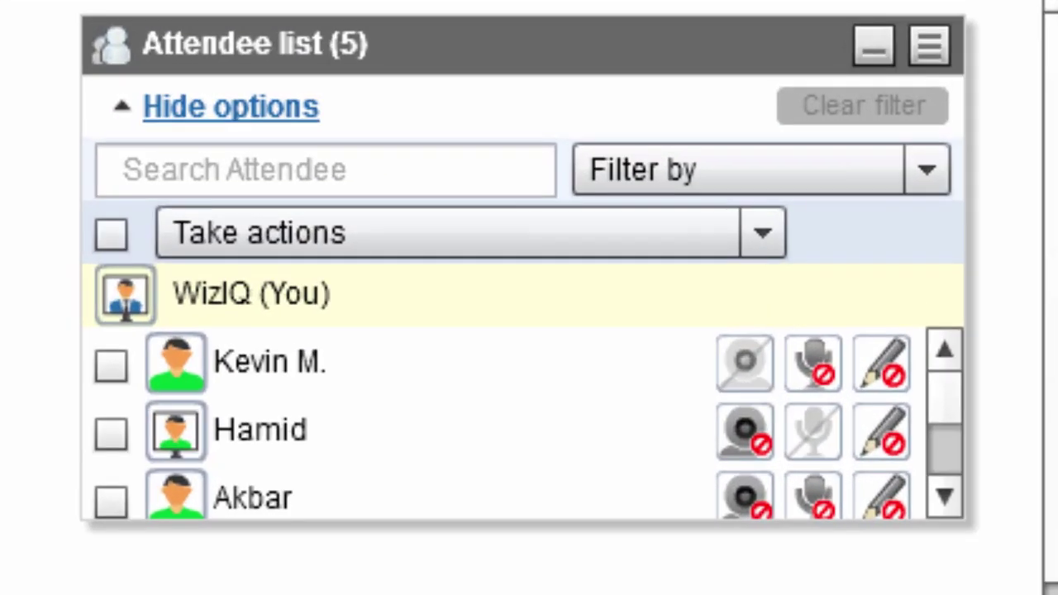
click(451, 166)
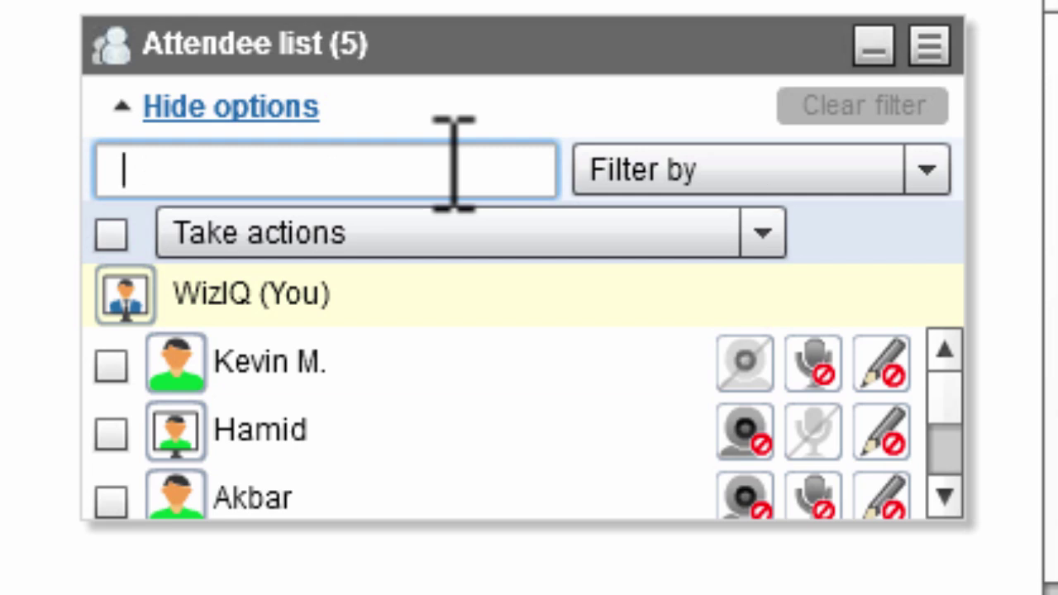
text(Akbar)
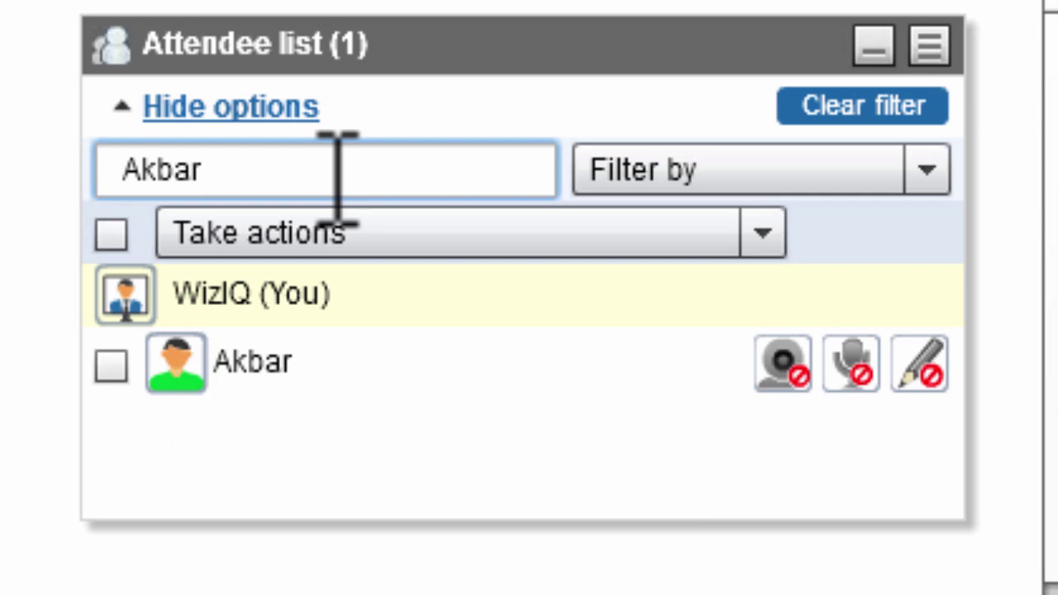
- Clear the attendee search so that the whole list is shown
key(BackSpace)
key(BackSpace)
key(BackSpace)
key(BackSpace)
key(BackSpace)
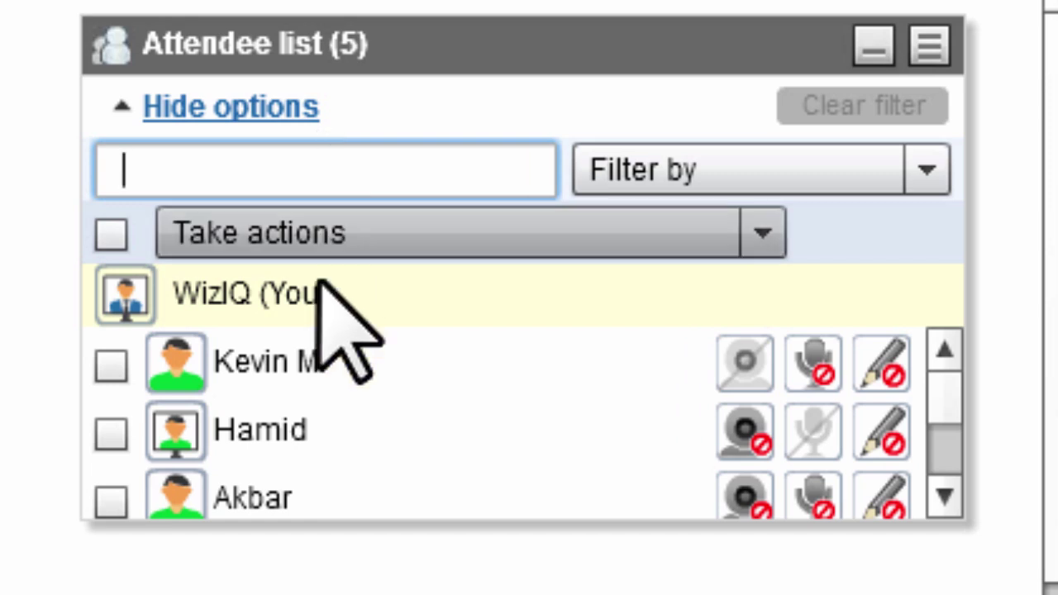
- Give audio controls to the first and third listed attendees together, and pop the attendee list back in
click(110, 364)
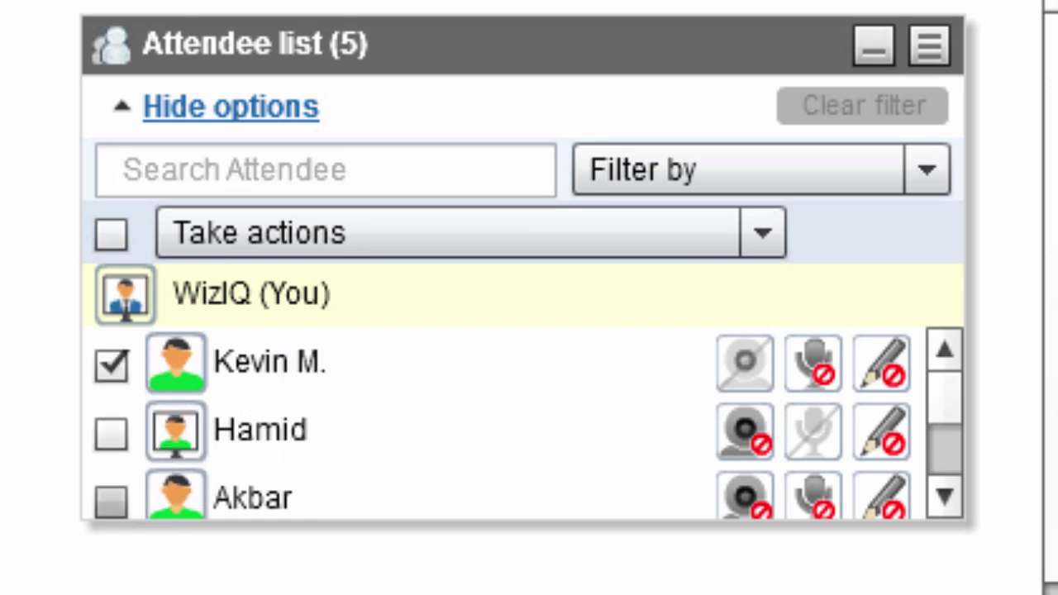
click(112, 500)
scroll(308, 422, down, 2)
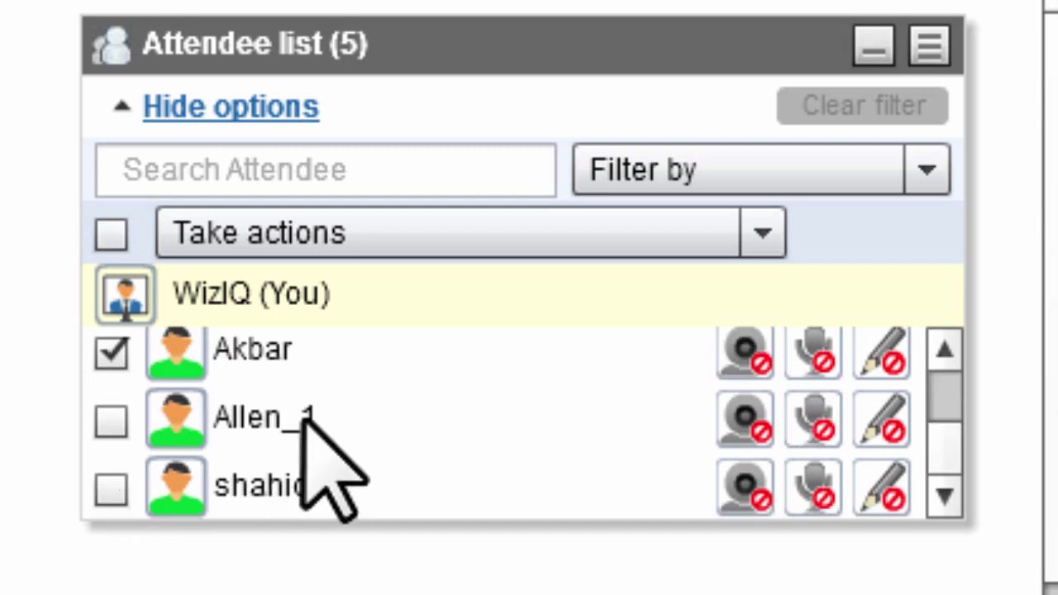
click(720, 235)
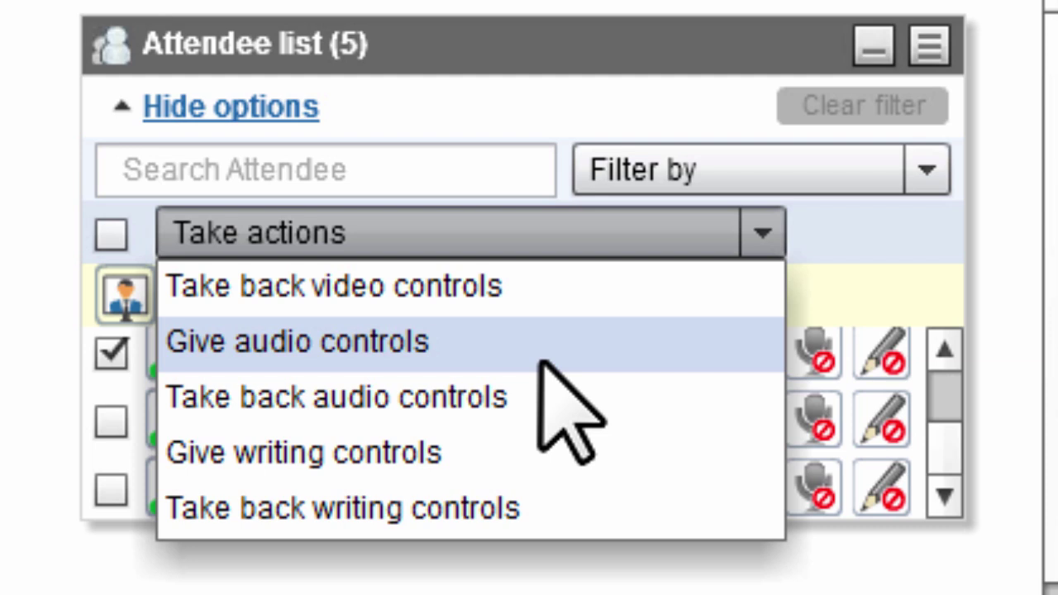
click(543, 363)
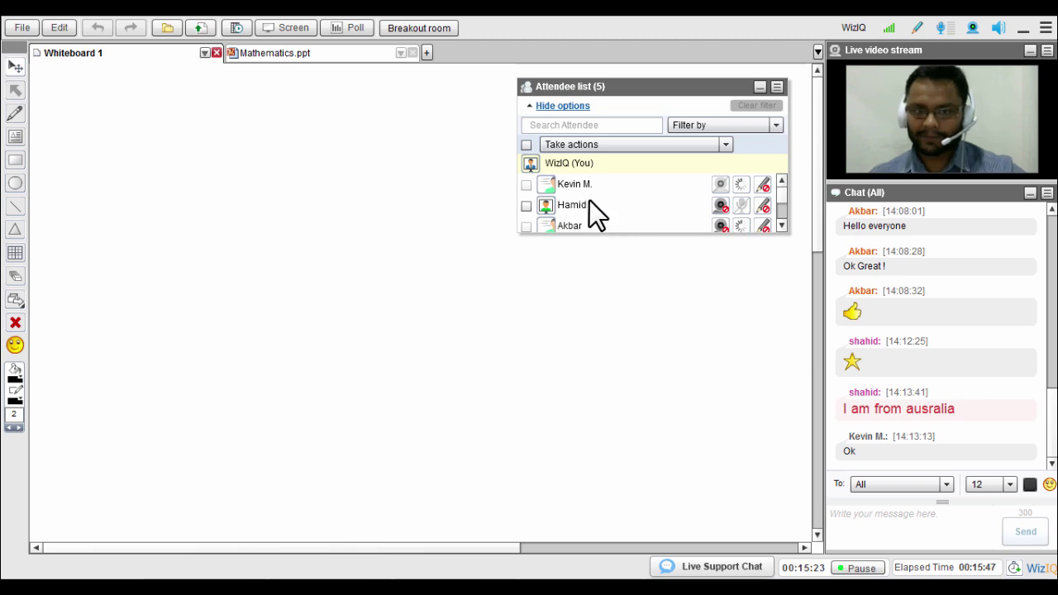
click(776, 86)
click(695, 138)
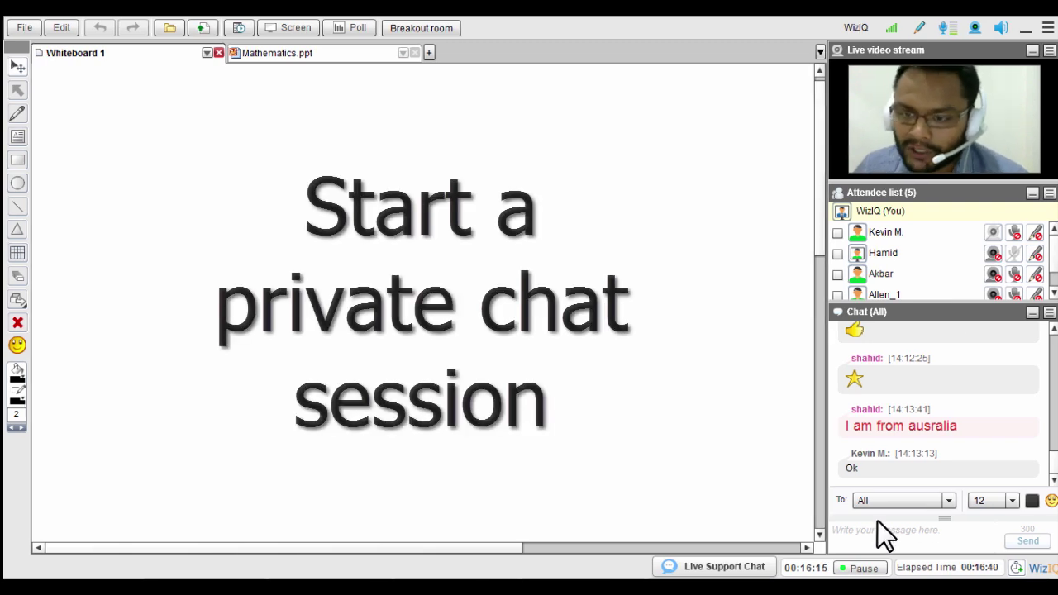
- Send the private chat message "hi" to the first attendee in the recipient list
click(924, 500)
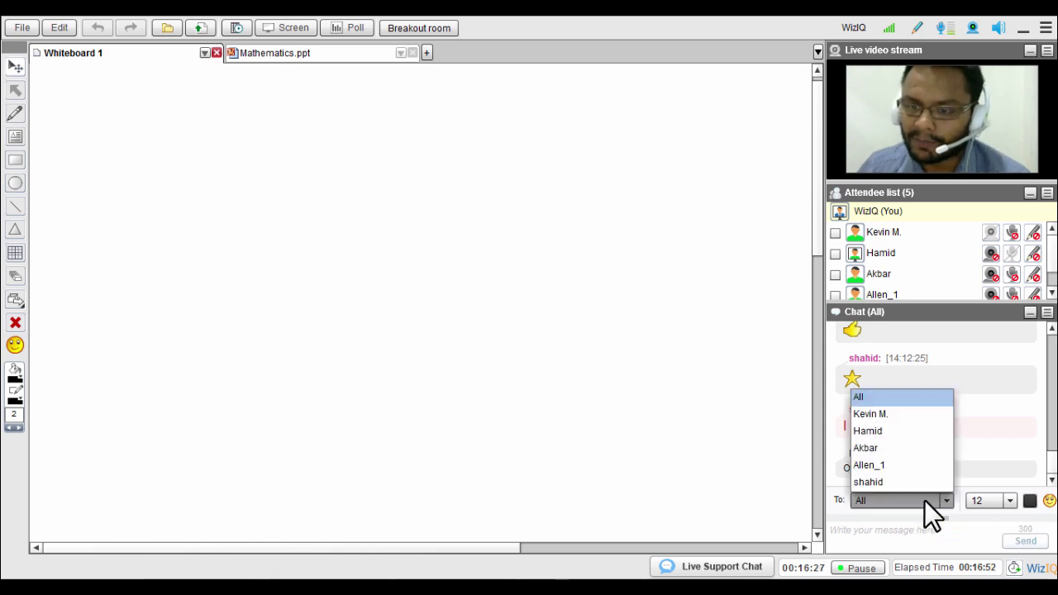
click(907, 414)
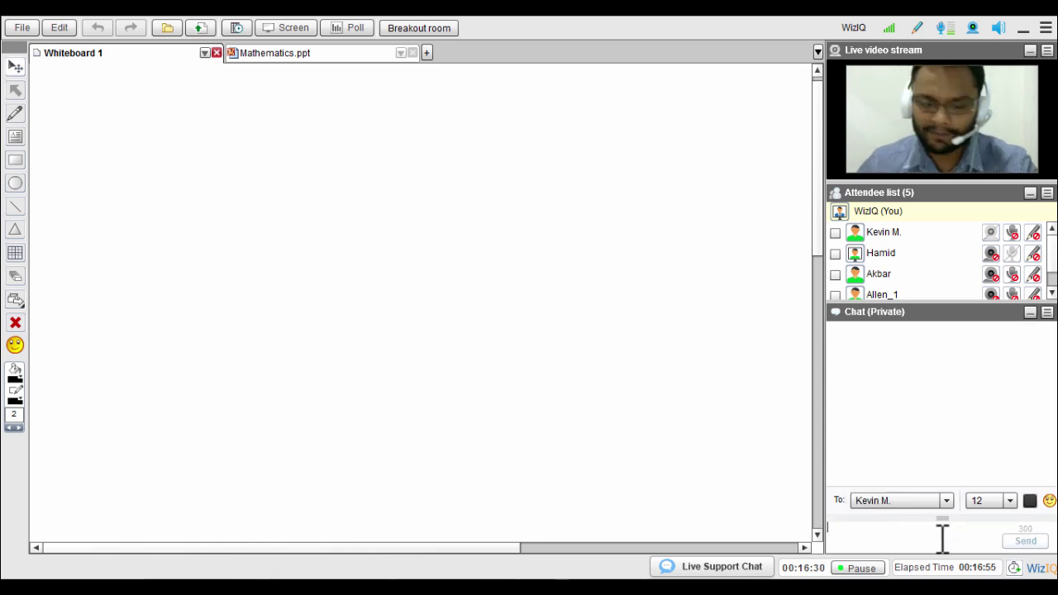
text(hi)
key(Return)
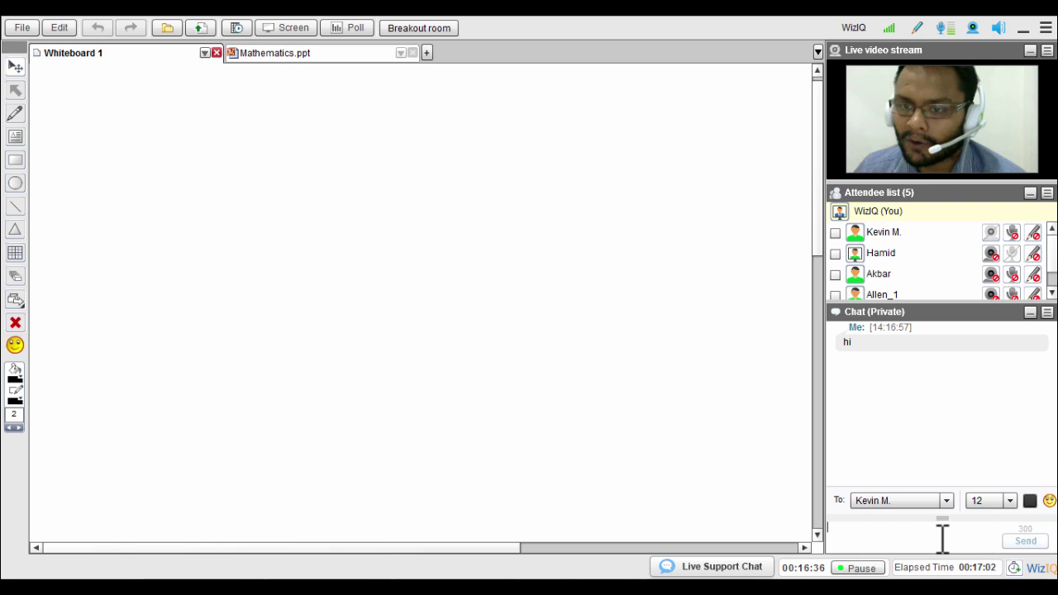
- Set the chat recipient to All and check the other recipients available in the list
click(894, 504)
click(893, 397)
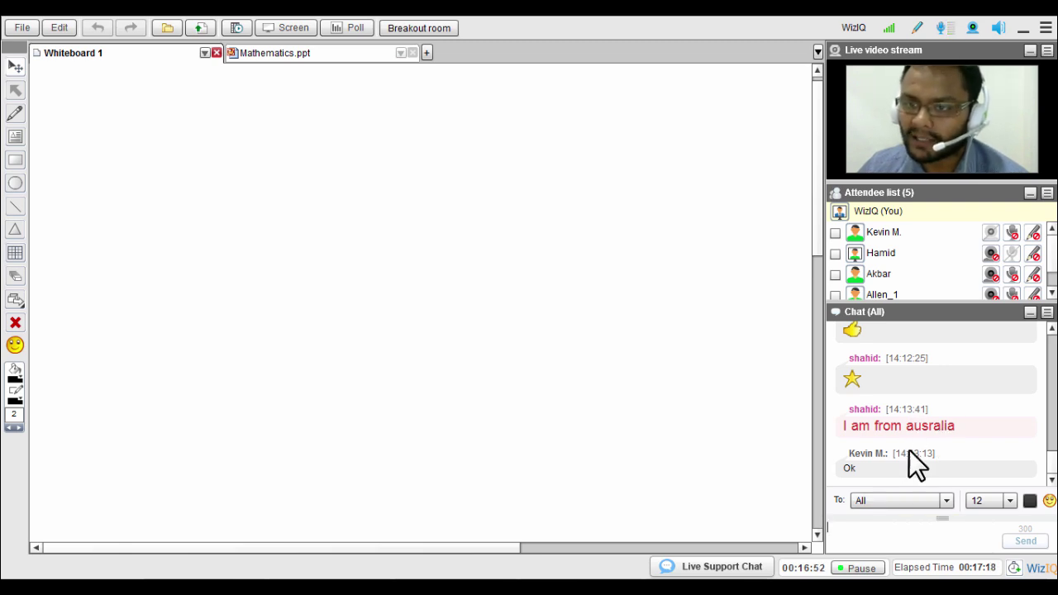
click(906, 505)
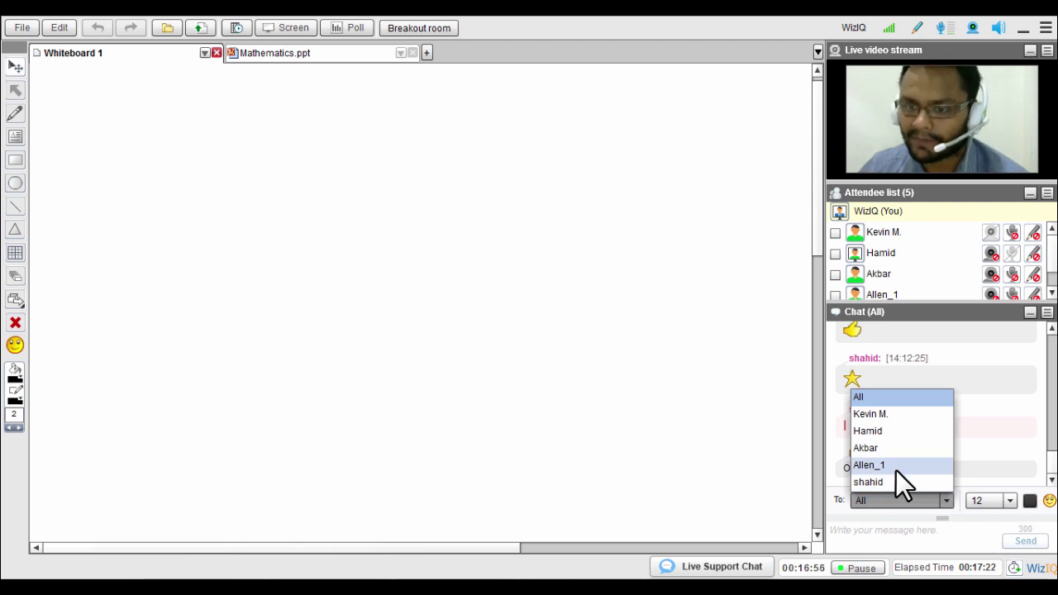
click(901, 526)
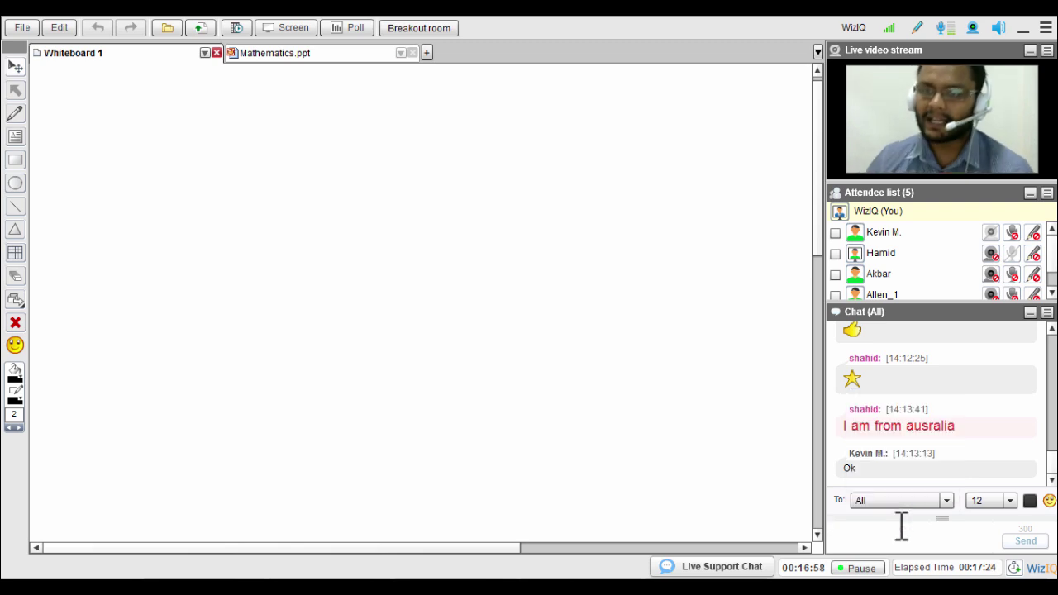
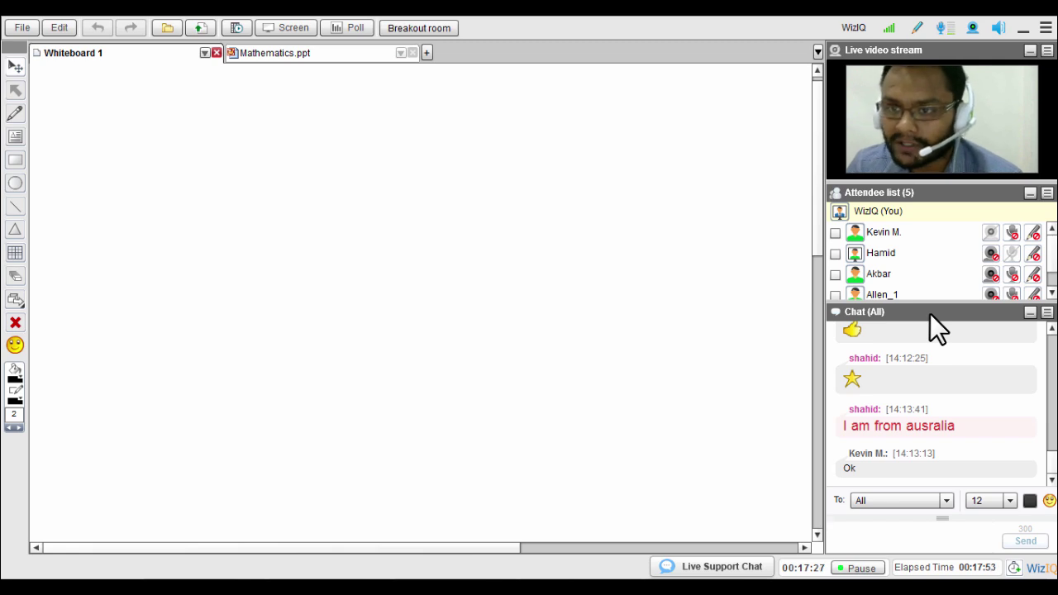
- Examine the first listed attendee's details, including devices, system, bandwidth and the block and removal options
click(857, 233)
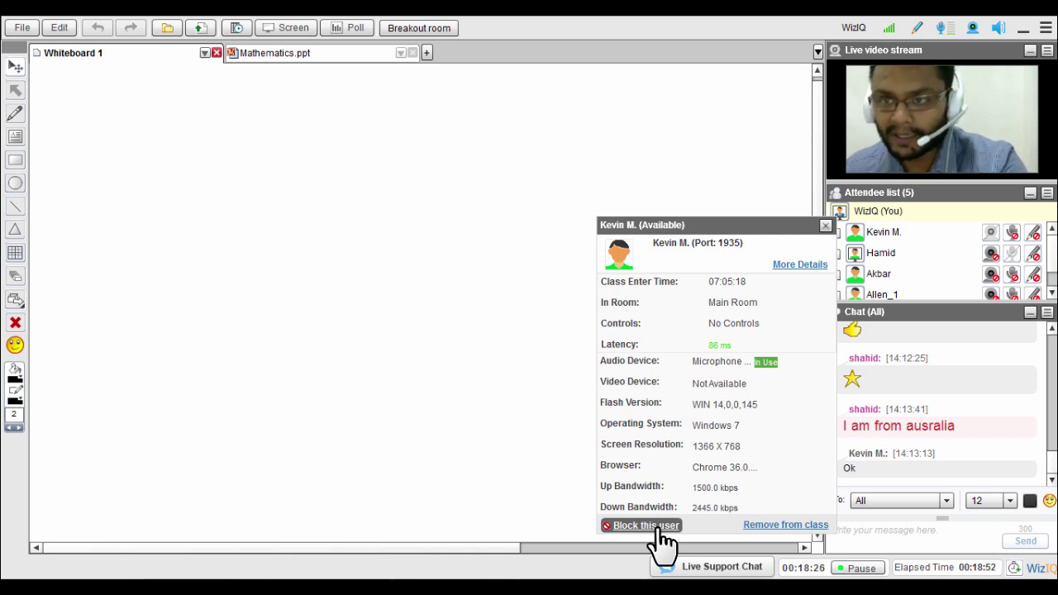
click(825, 229)
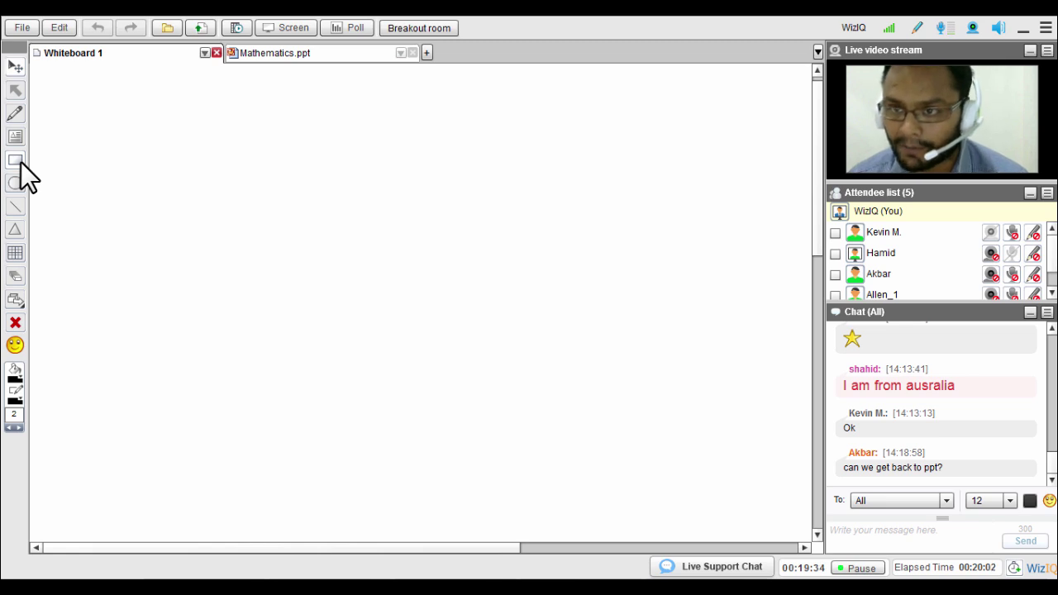
- Point at two spots in the upper part of the whiteboard with the pointer tool
click(16, 90)
click(380, 184)
click(238, 178)
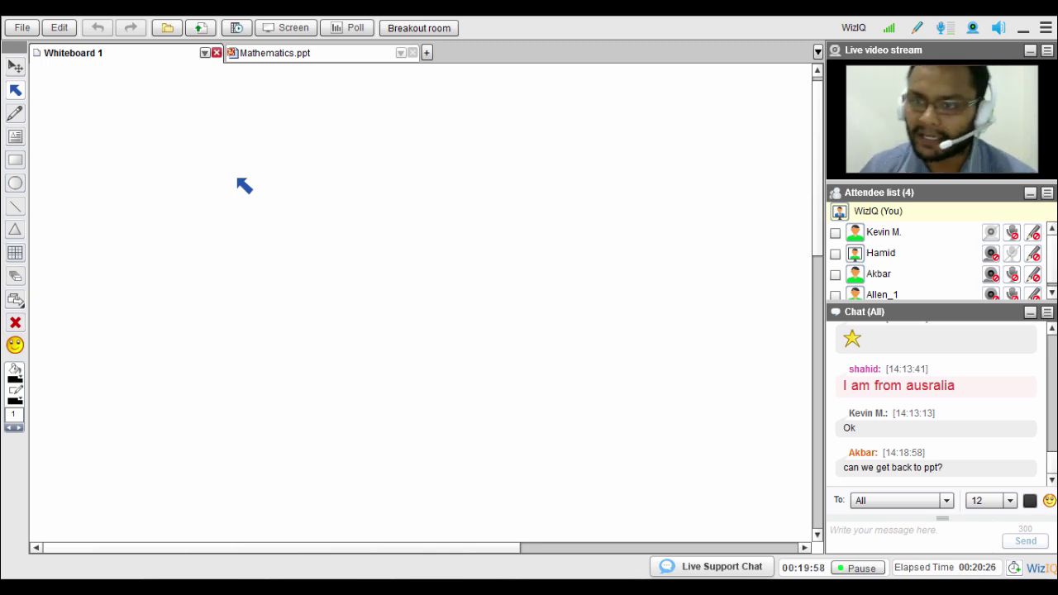
- Handwrite "hi" in blue in the upper part of the whiteboard with the Free Hand tool
click(14, 114)
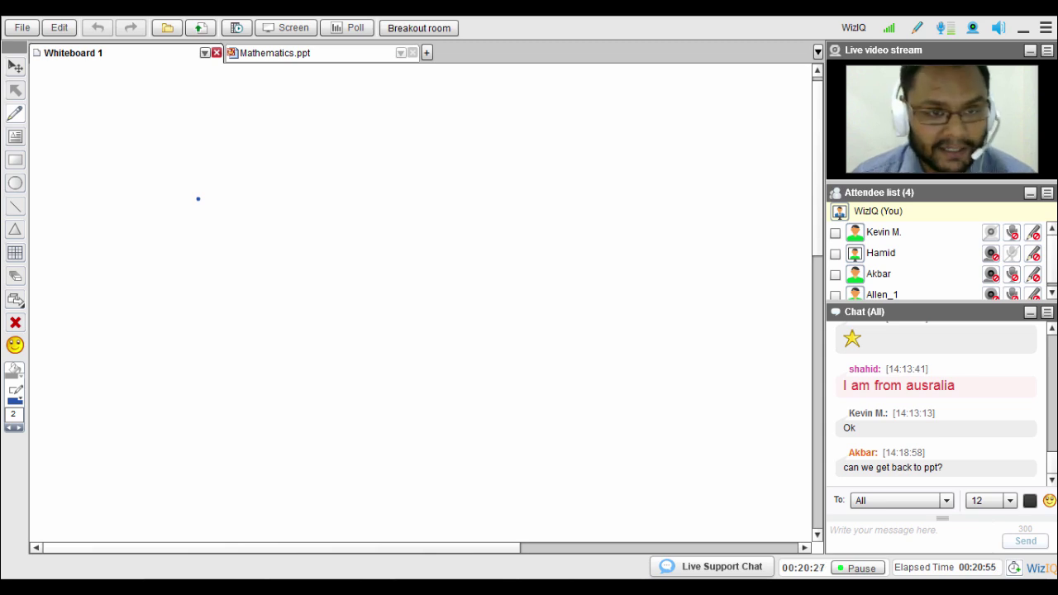
mouse_move(229, 178)
mouse_down()
mouse_move(217, 213)
mouse_move(246, 213)
mouse_move(253, 190)
mouse_up()
click(255, 235)
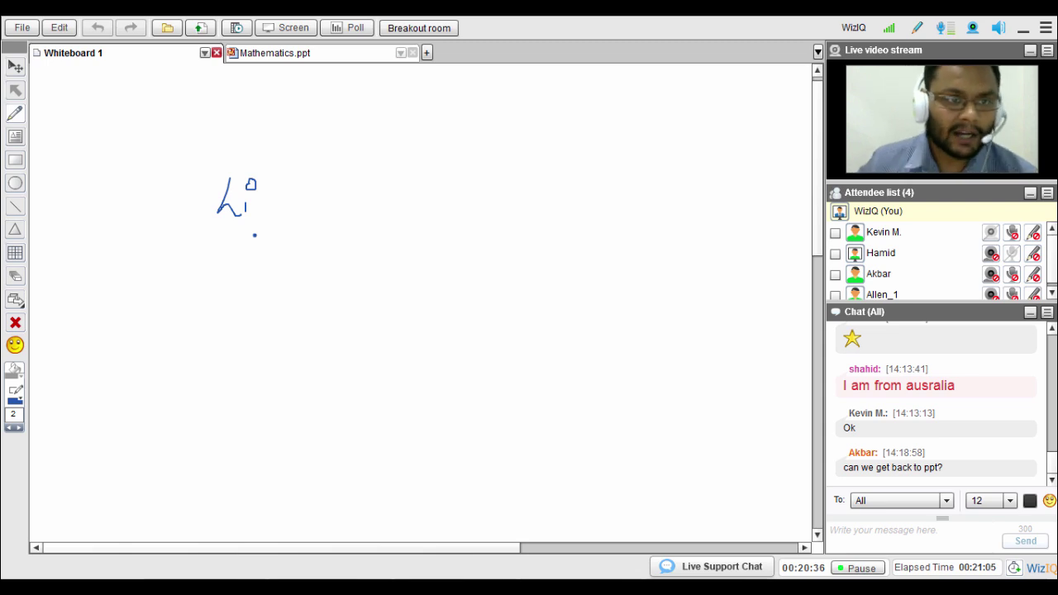
- Add a text box reading "WizIQ" beside the handwriting and colour its text red
click(15, 137)
click(437, 229)
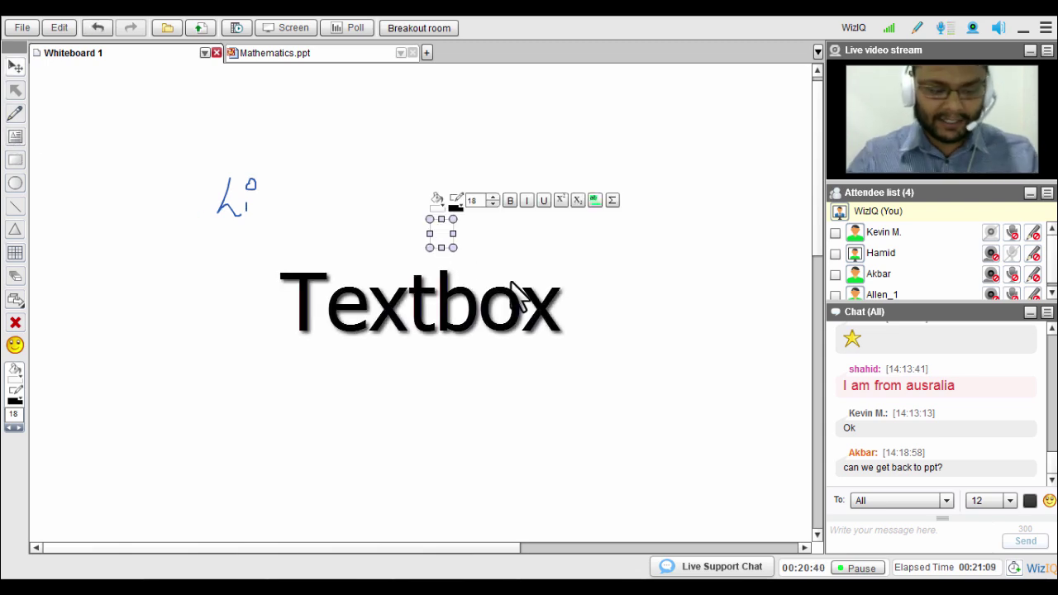
text(Wi)
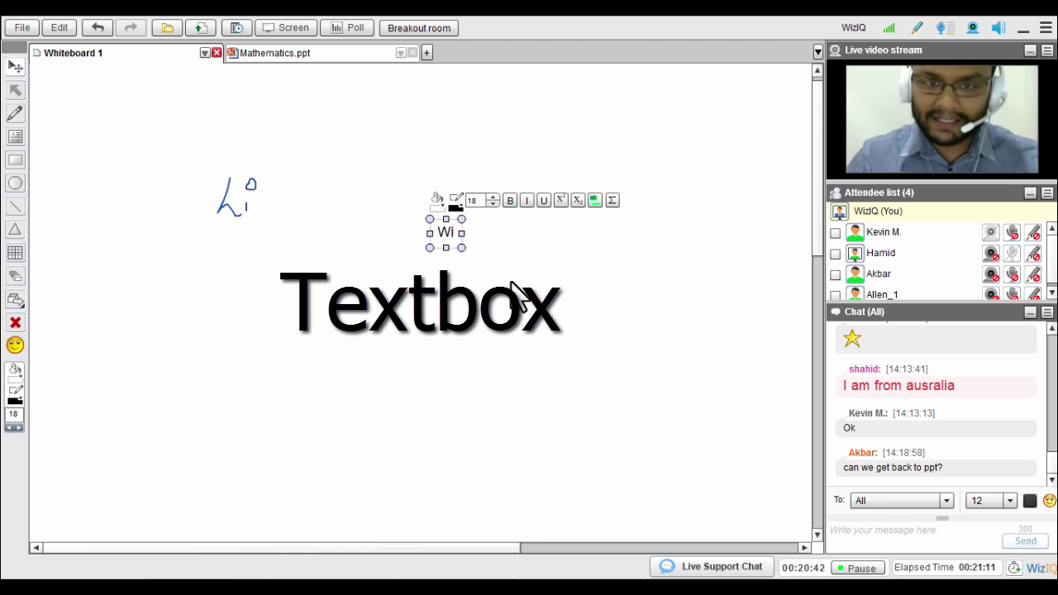
text(zIQ)
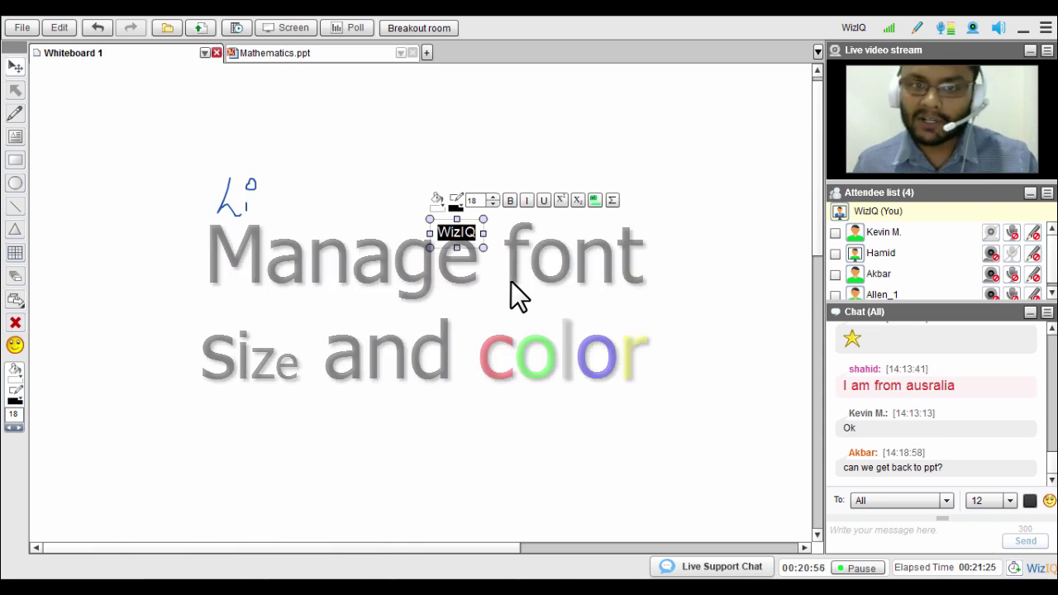
click(457, 207)
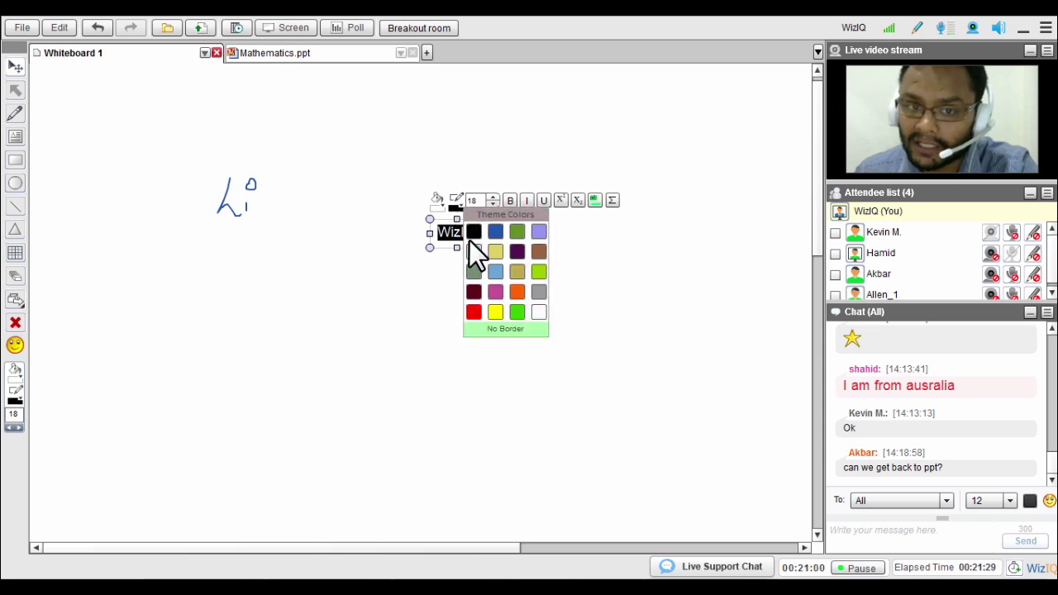
click(474, 292)
click(508, 248)
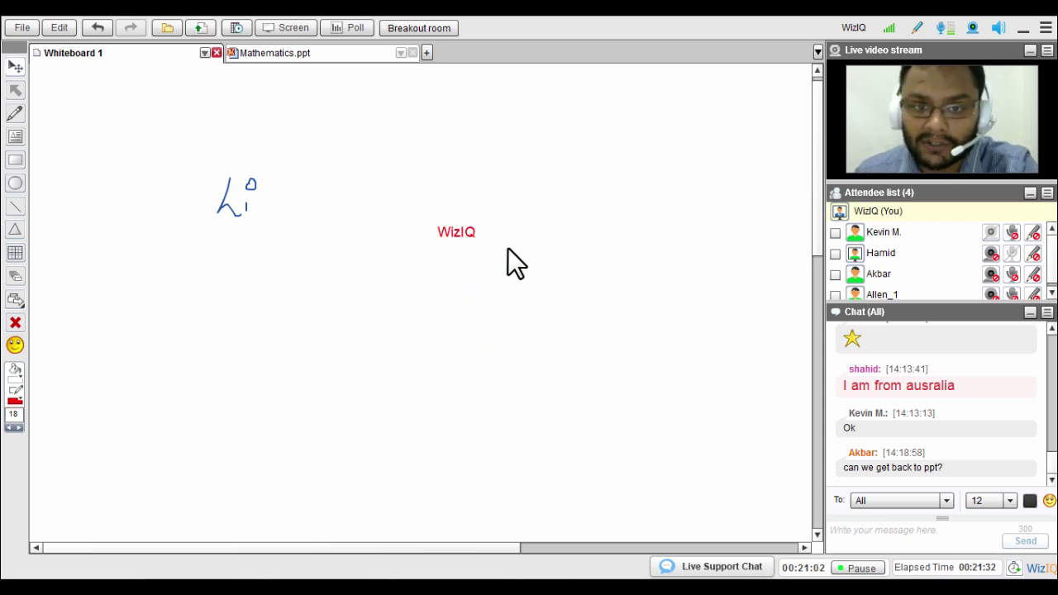
- Set the "WizIQ" text to font size 27 and make it bold and italic
click(463, 232)
double_click(463, 232)
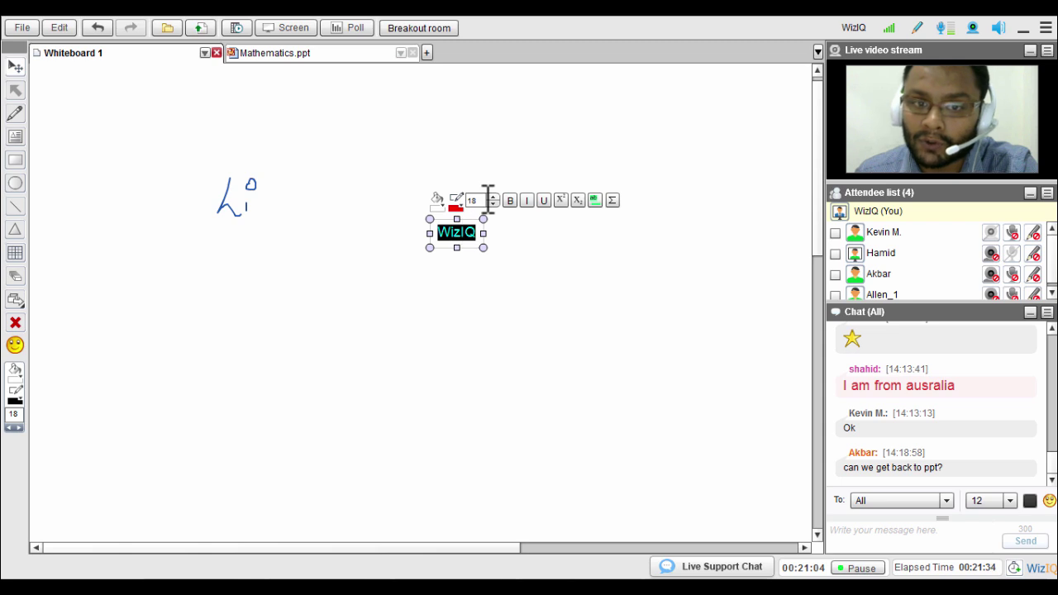
click(492, 196)
click(493, 196)
click(493, 196)
click(493, 196)
click(493, 196)
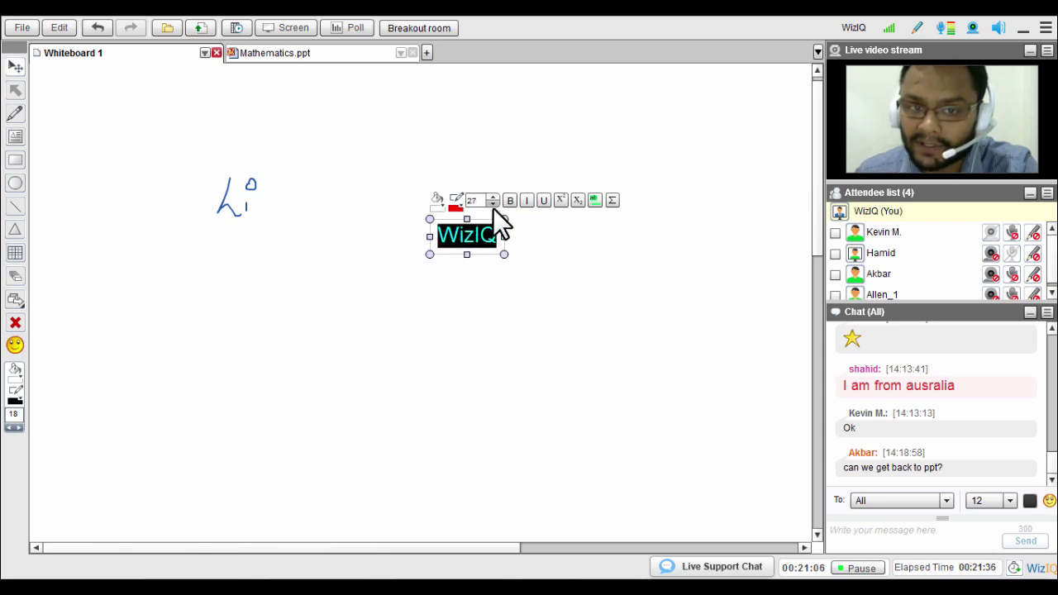
click(509, 200)
click(531, 201)
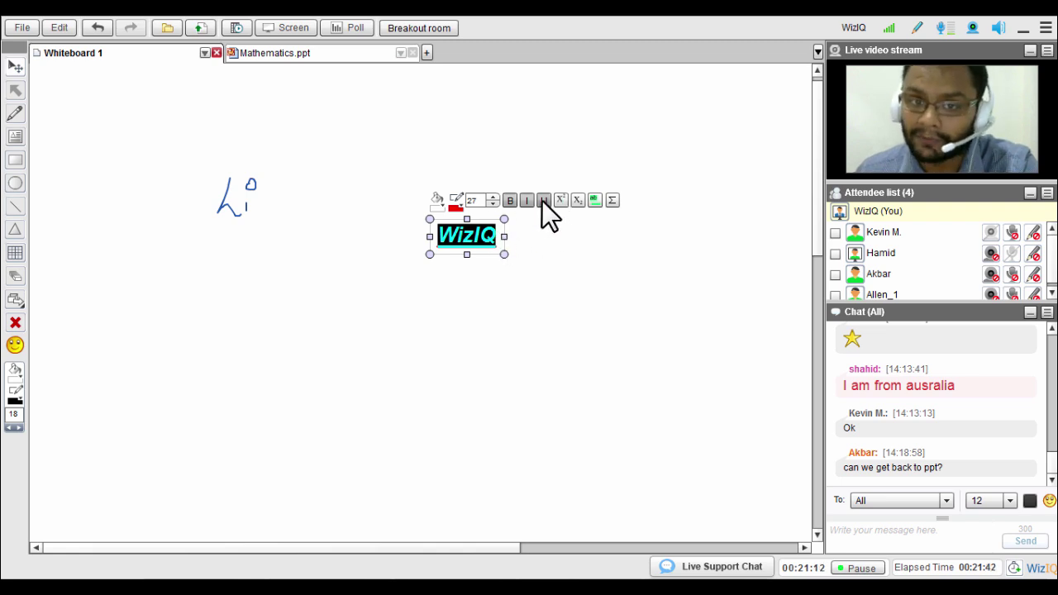
- Look through the mathematical symbol sets offered for the "WizIQ" text box and finish editing it
click(612, 201)
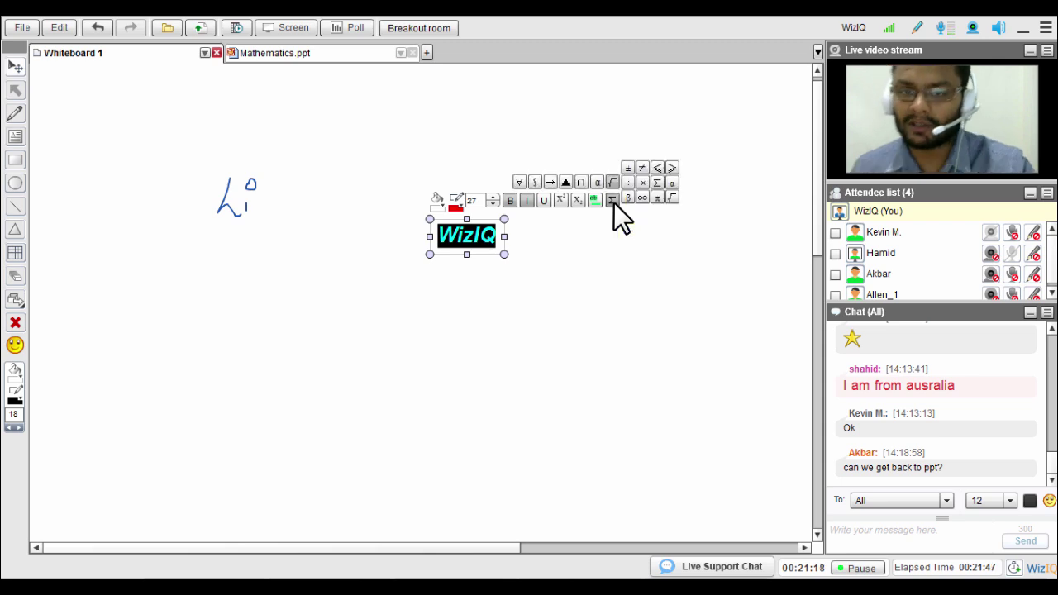
mouse_move(593, 179)
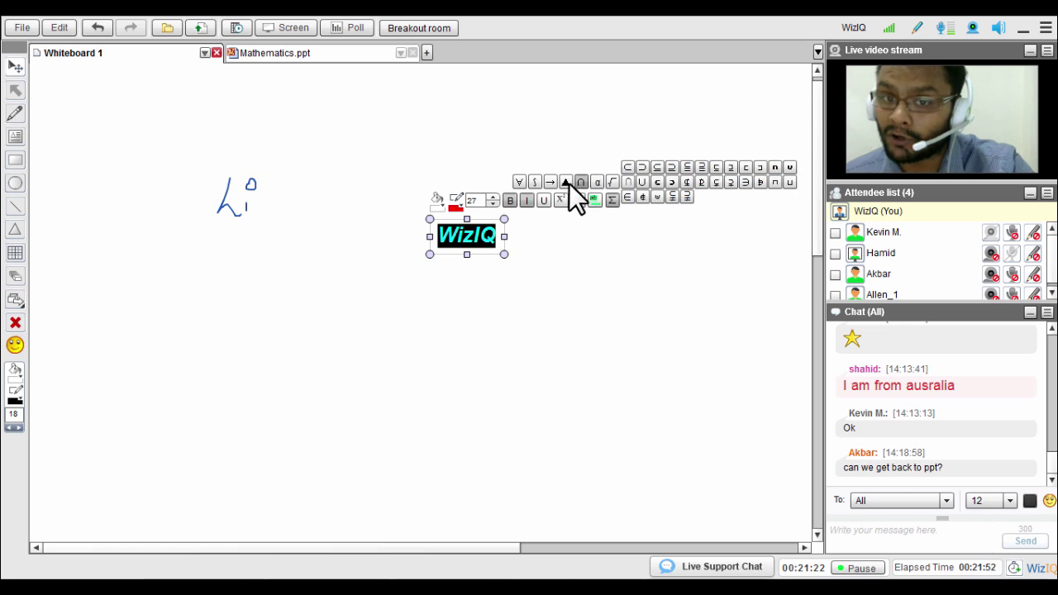
click(372, 186)
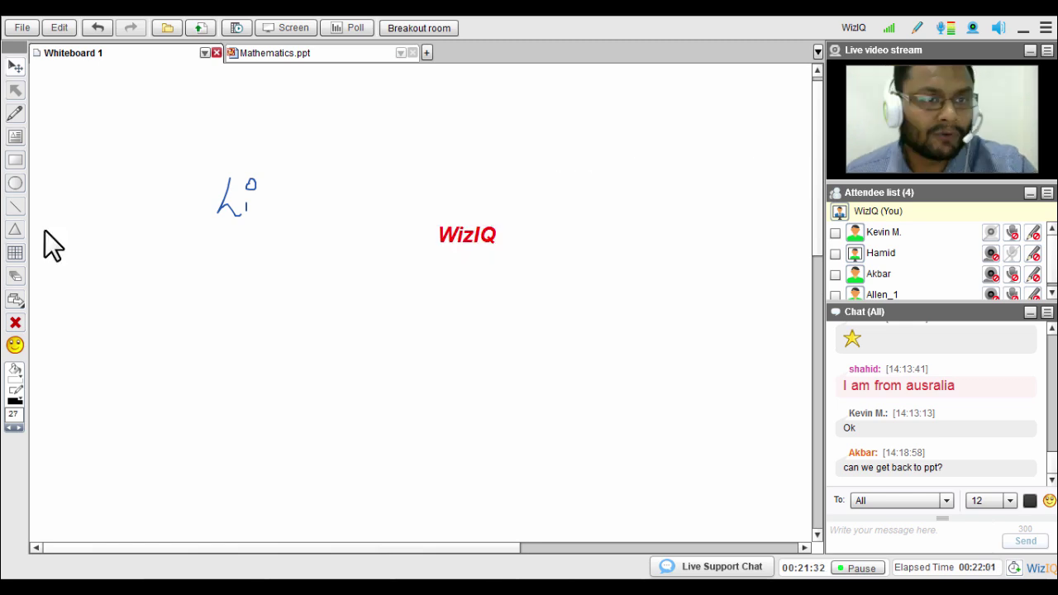
- Draw a blue bracket-like outline near the whiteboard's left edge and place a large graph grid below the handwriting
click(15, 161)
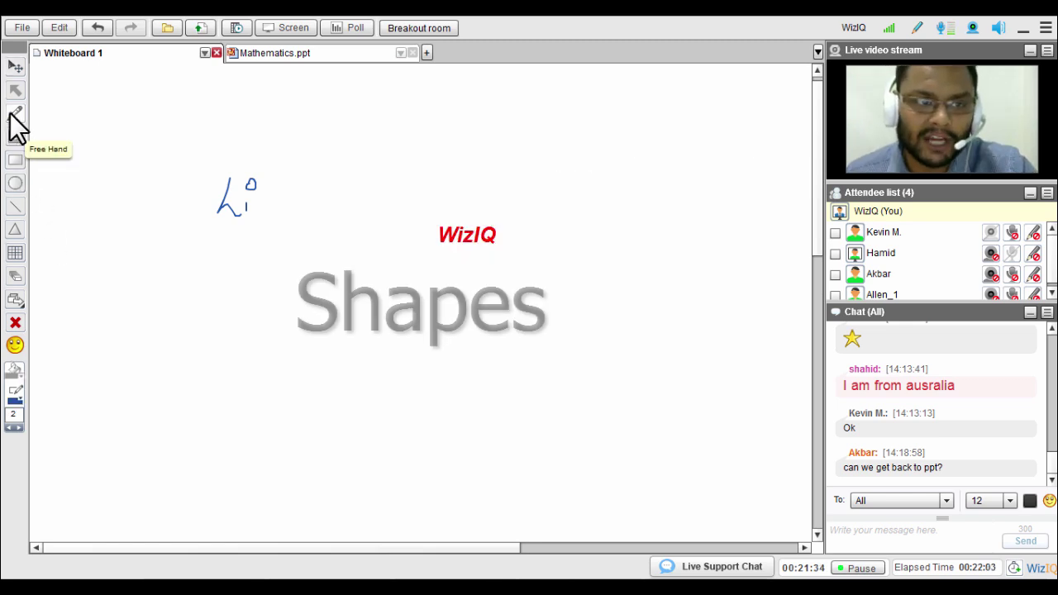
drag(39, 151, 61, 266)
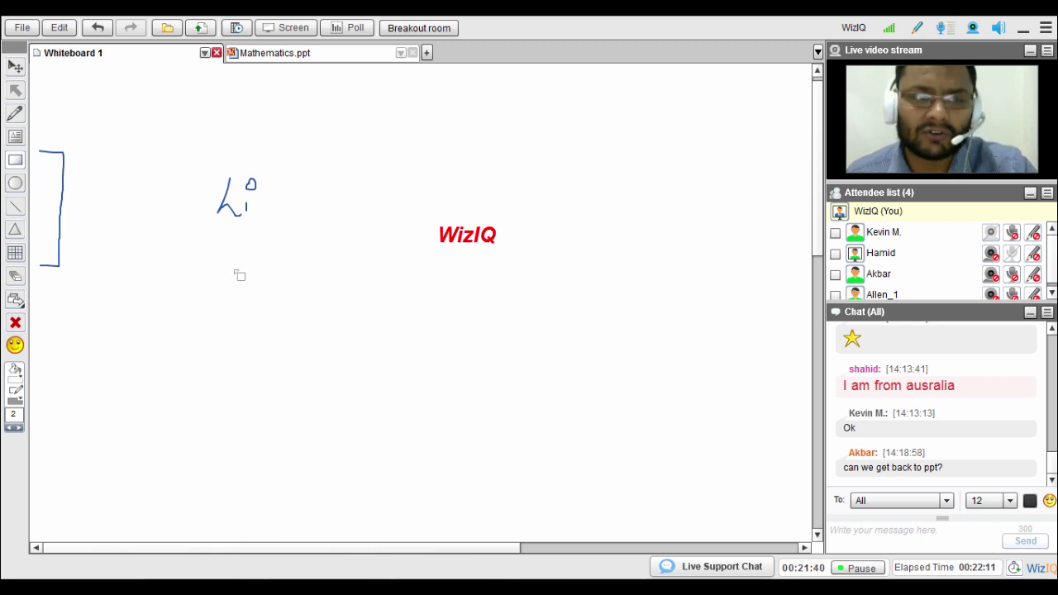
click(15, 253)
drag(232, 229, 574, 488)
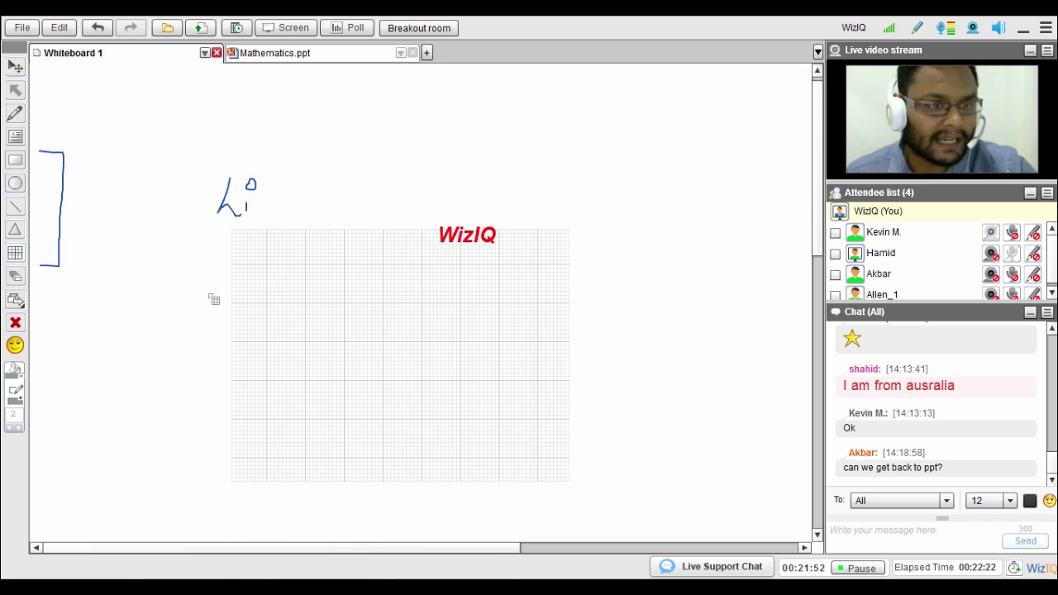
- Erase across the grid, the "WizIQ" text and the handwritten "hi" with the Eraser tool
click(14, 279)
mouse_move(323, 368)
mouse_down()
mouse_move(397, 248)
mouse_move(489, 373)
mouse_move(487, 203)
mouse_move(492, 222)
mouse_up()
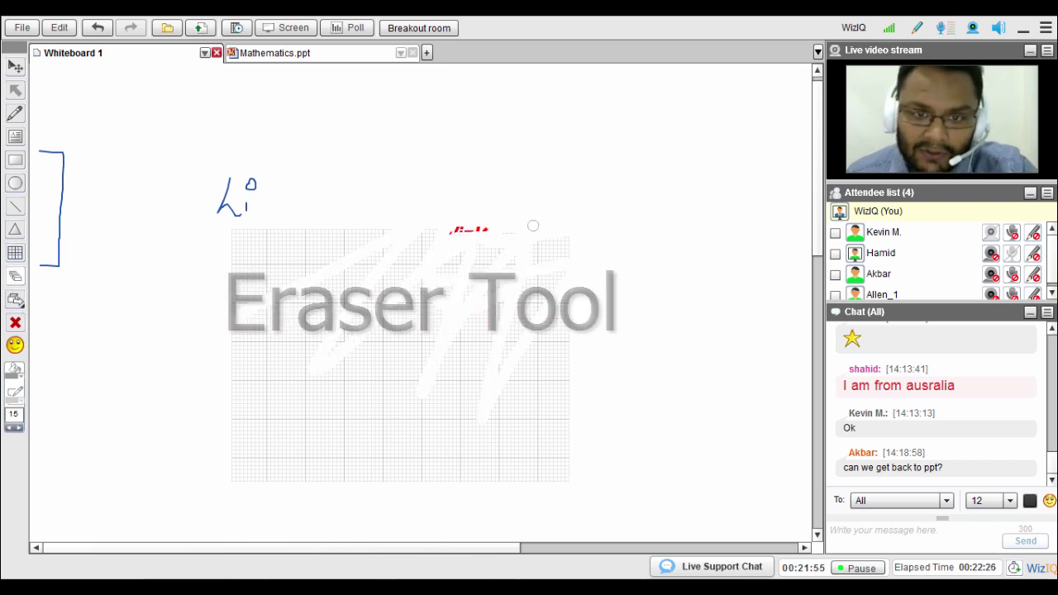
drag(232, 180, 259, 176)
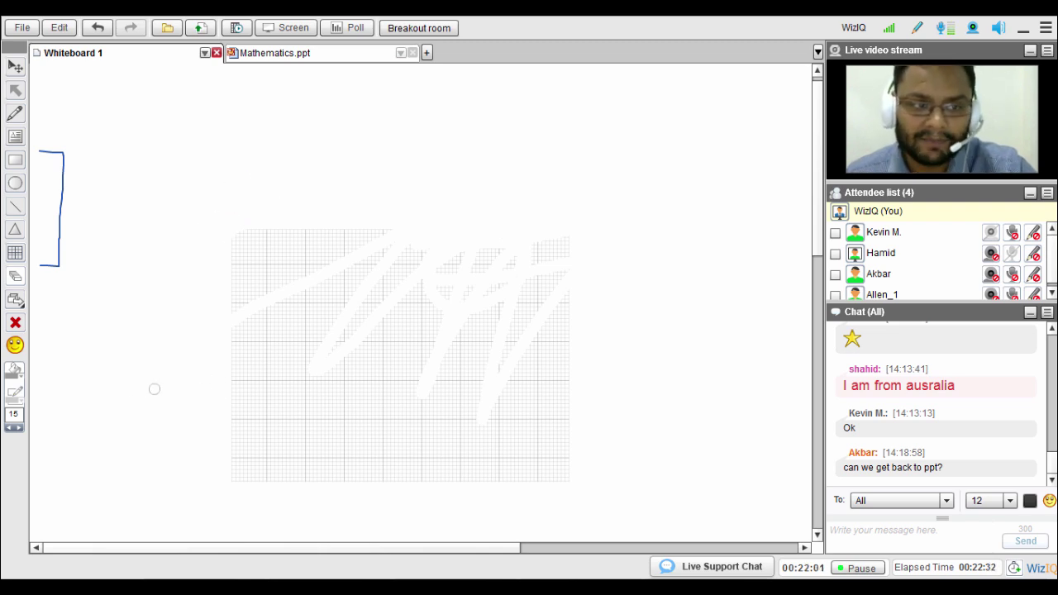
- Draw a cylinder over the left part of the grid and a cone over its right part
click(20, 302)
click(35, 332)
drag(204, 177, 316, 371)
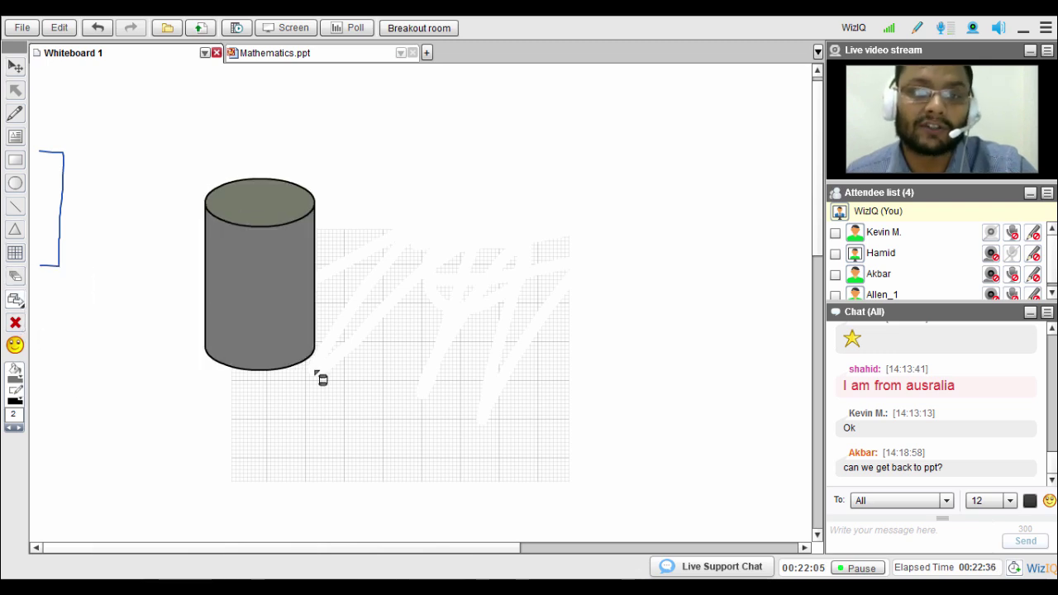
click(15, 303)
click(53, 332)
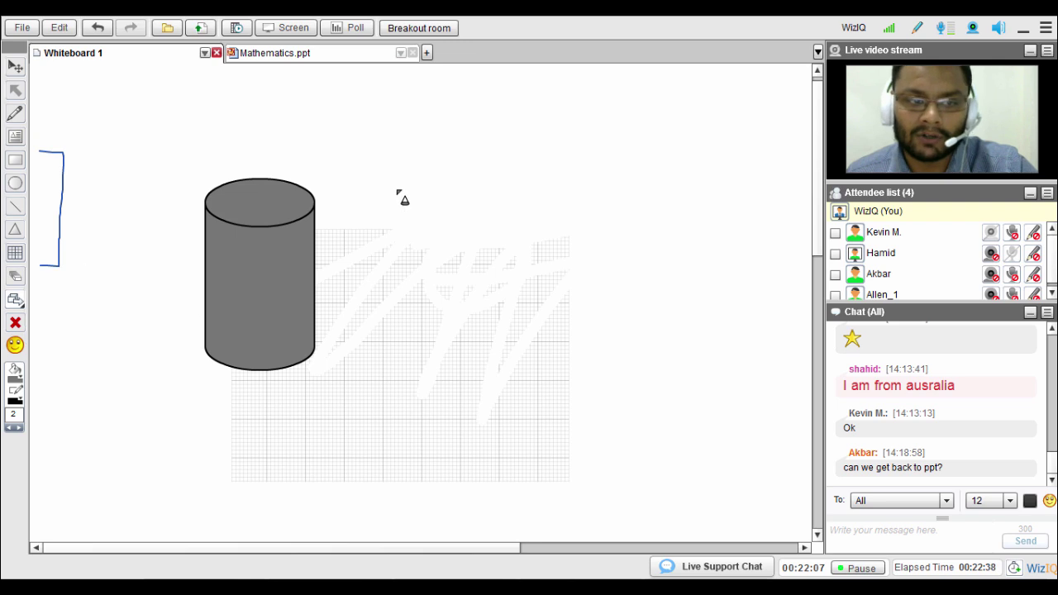
drag(396, 190, 563, 406)
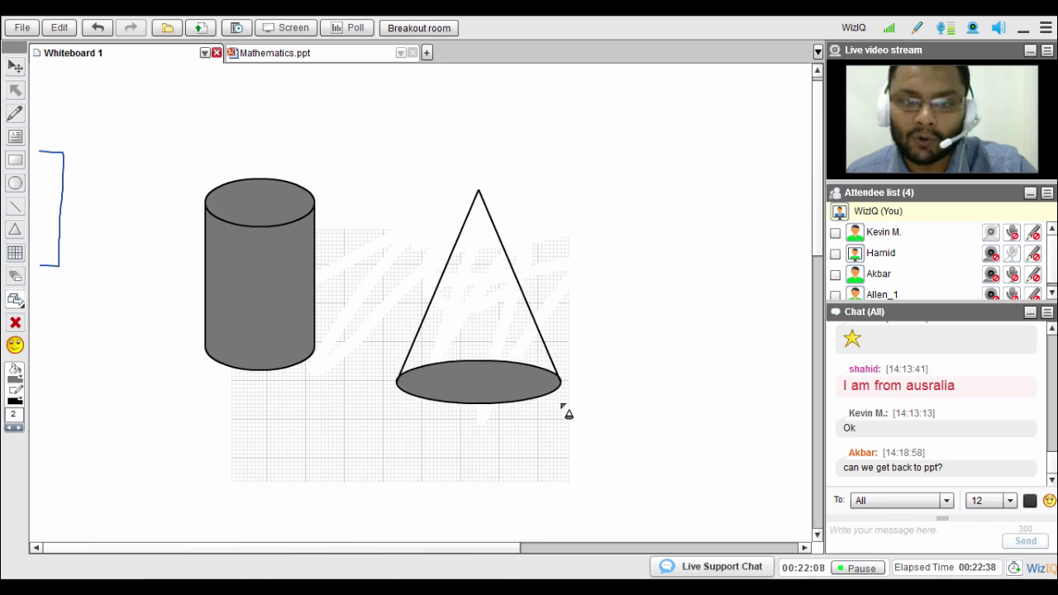
- Draw a cube on the whiteboard beyond the cone, above and to the right of the grid
click(15, 301)
click(74, 316)
drag(589, 128, 749, 317)
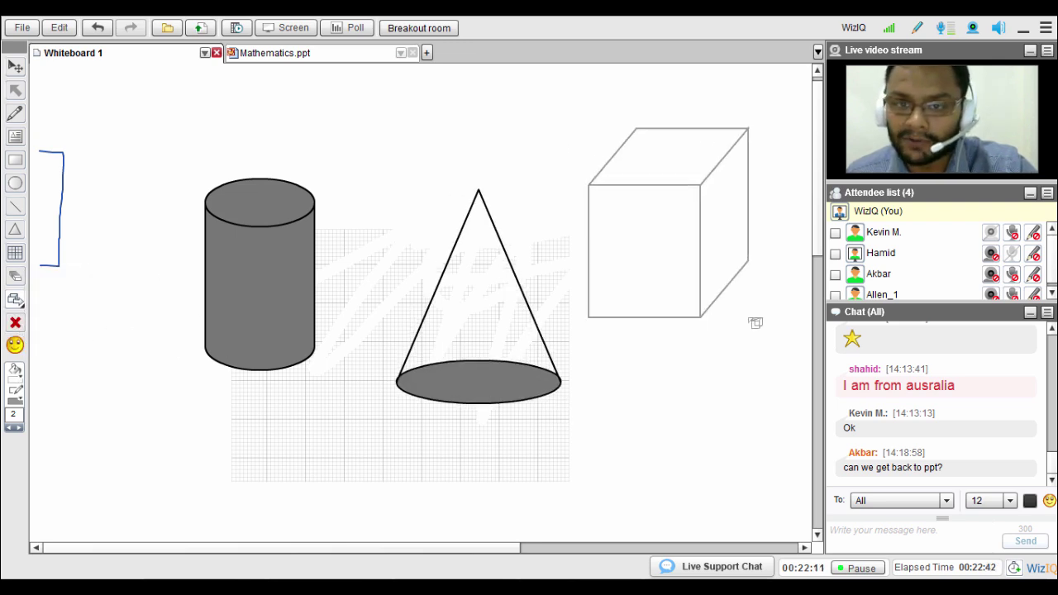
- Delete the cylinder, grid, cone, cube and all remaining text and handwriting from the whiteboard
click(16, 321)
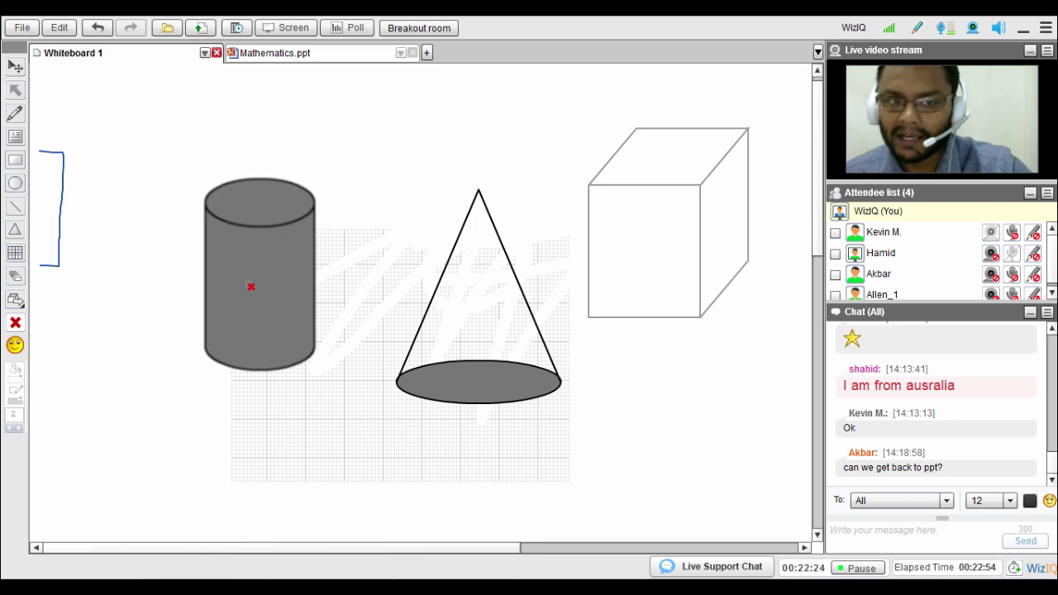
click(250, 286)
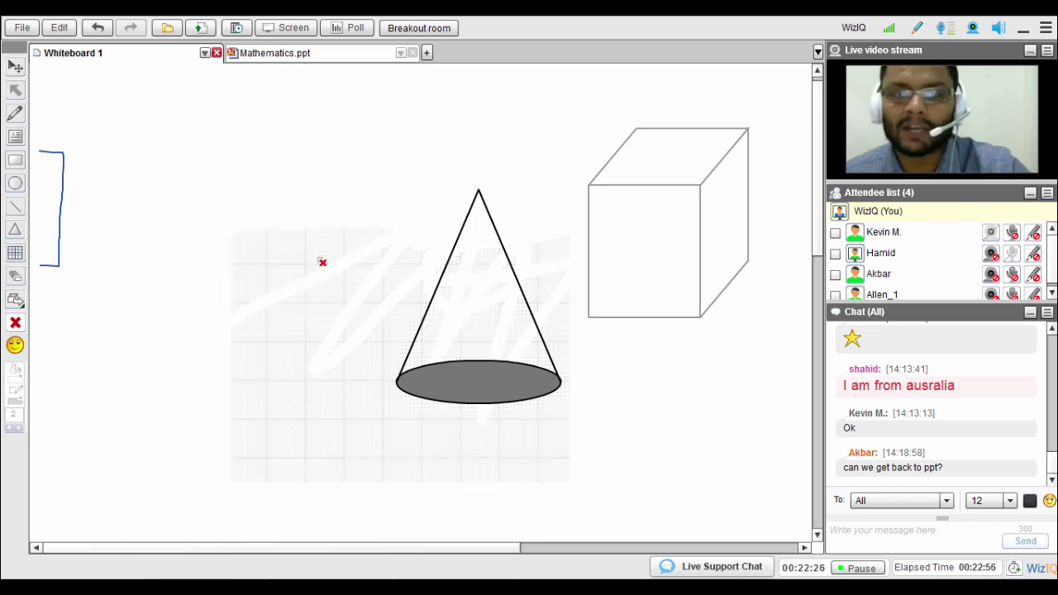
click(345, 270)
click(352, 274)
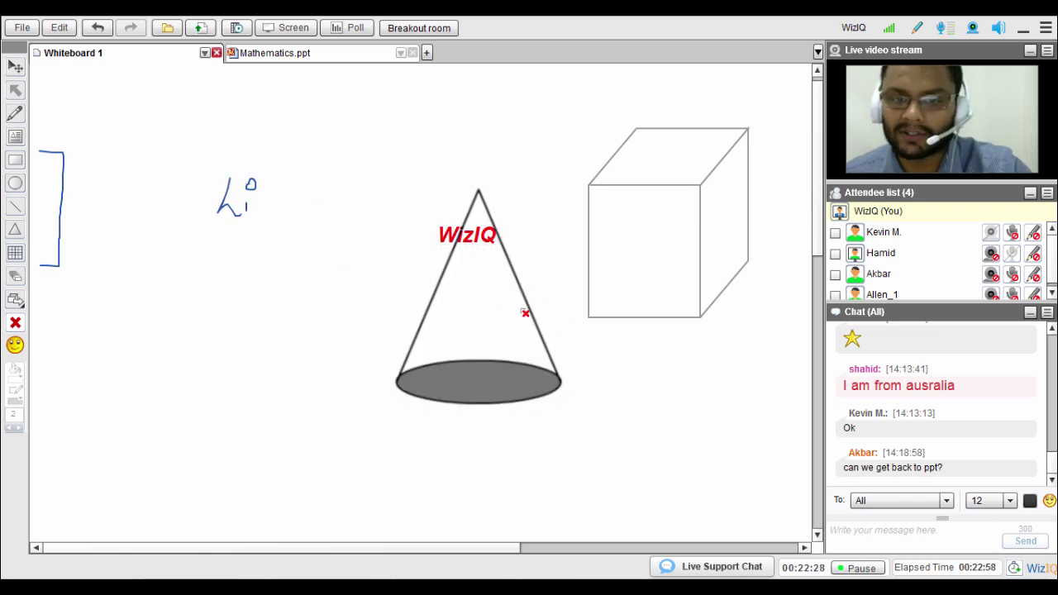
click(560, 313)
click(669, 268)
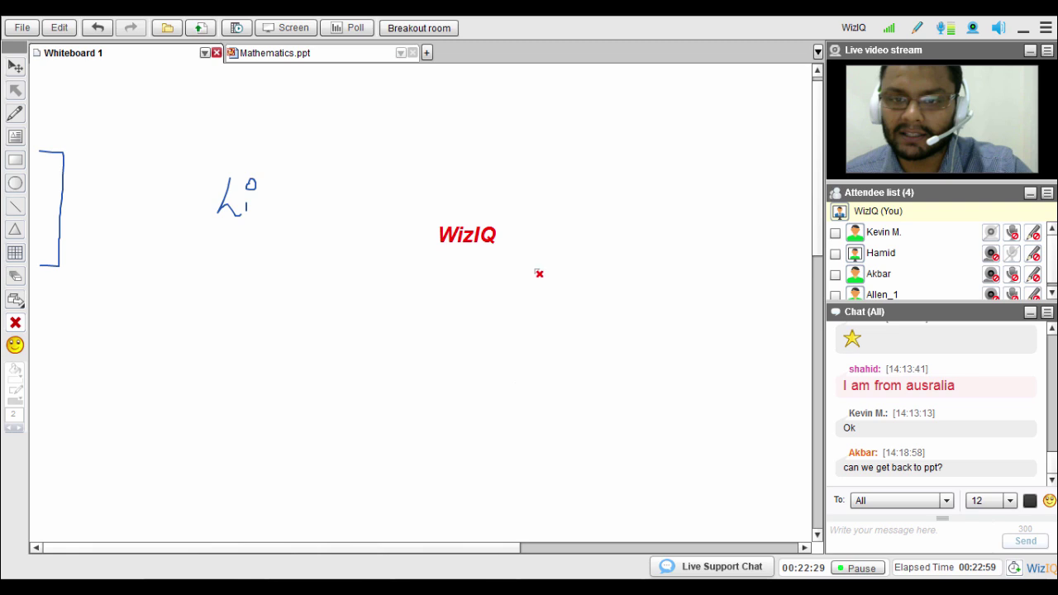
click(247, 208)
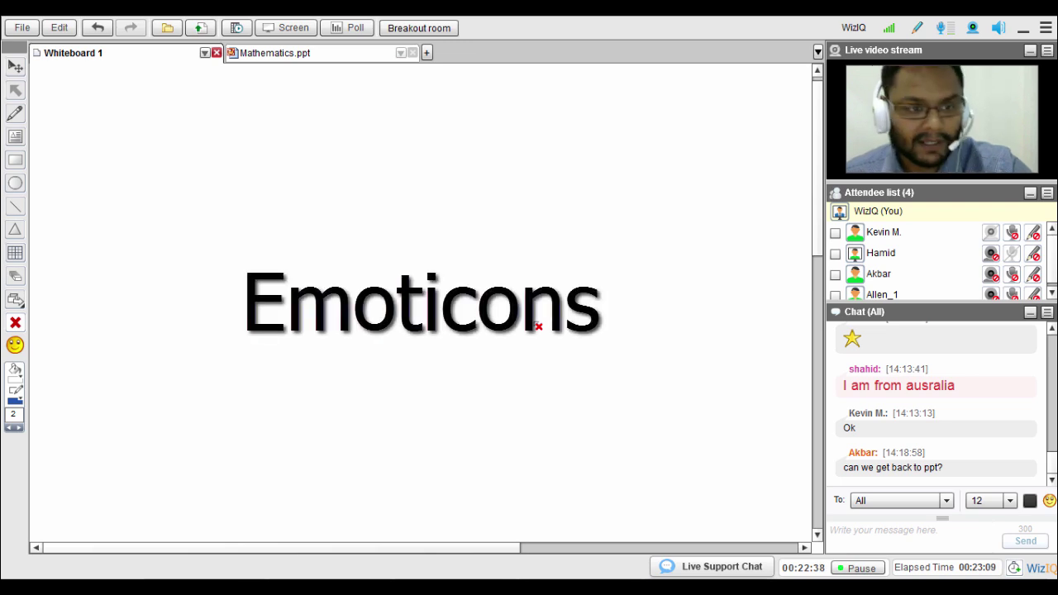
- Place a large winking smiley in the whiteboard's upper left area and a clapping-hands emoticon below and to its right
click(16, 344)
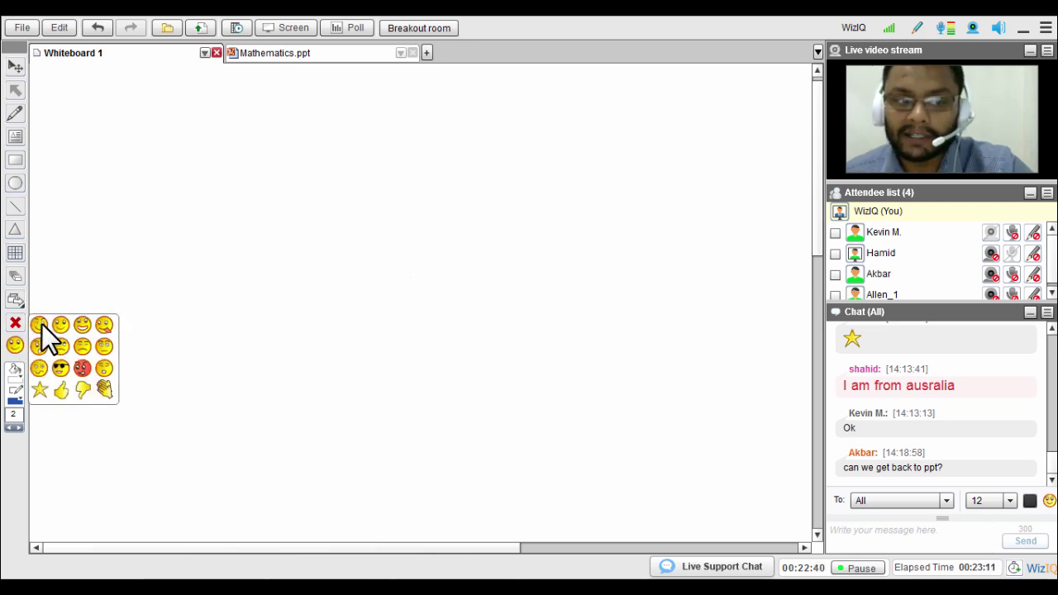
click(41, 325)
drag(162, 145, 331, 294)
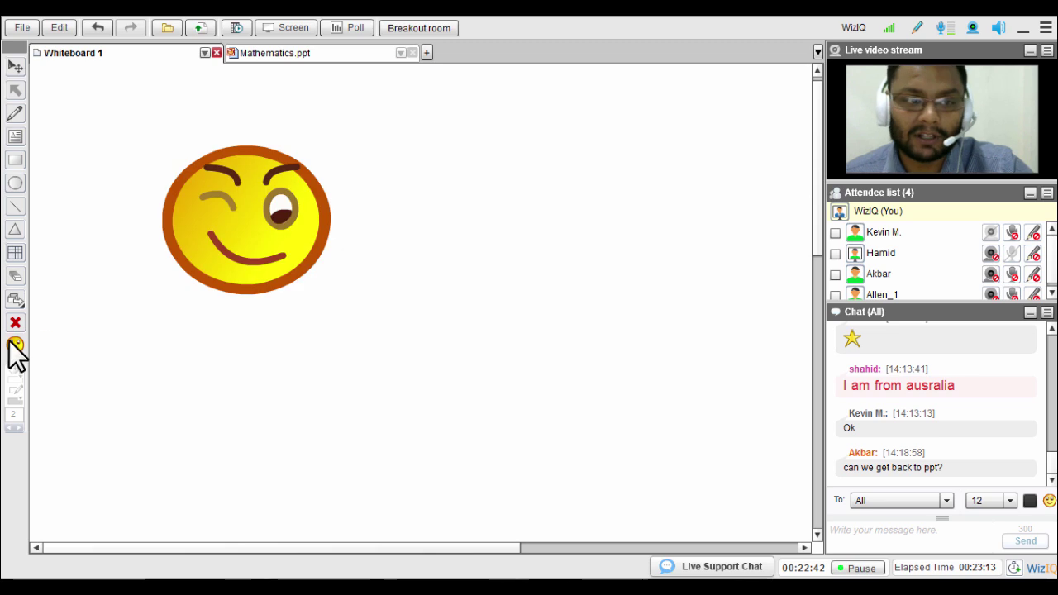
click(15, 345)
click(104, 388)
drag(366, 258, 602, 466)
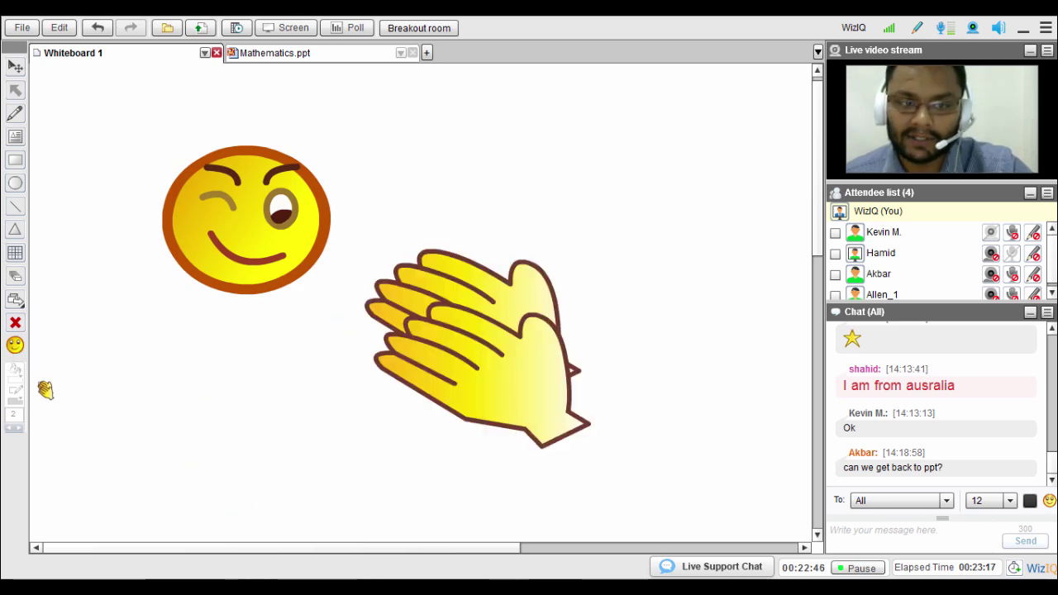
- Draw two freehand brackets with the pencil along the whiteboard's left edge, a short one lower down and a taller one above it
click(16, 115)
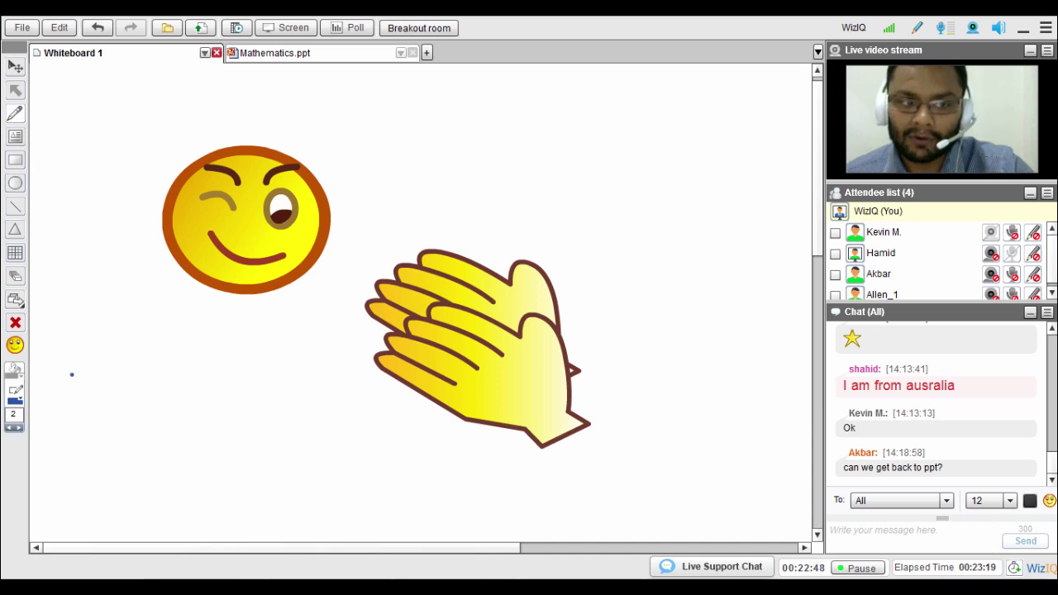
mouse_move(36, 357)
mouse_down()
mouse_move(60, 419)
mouse_move(32, 439)
mouse_up()
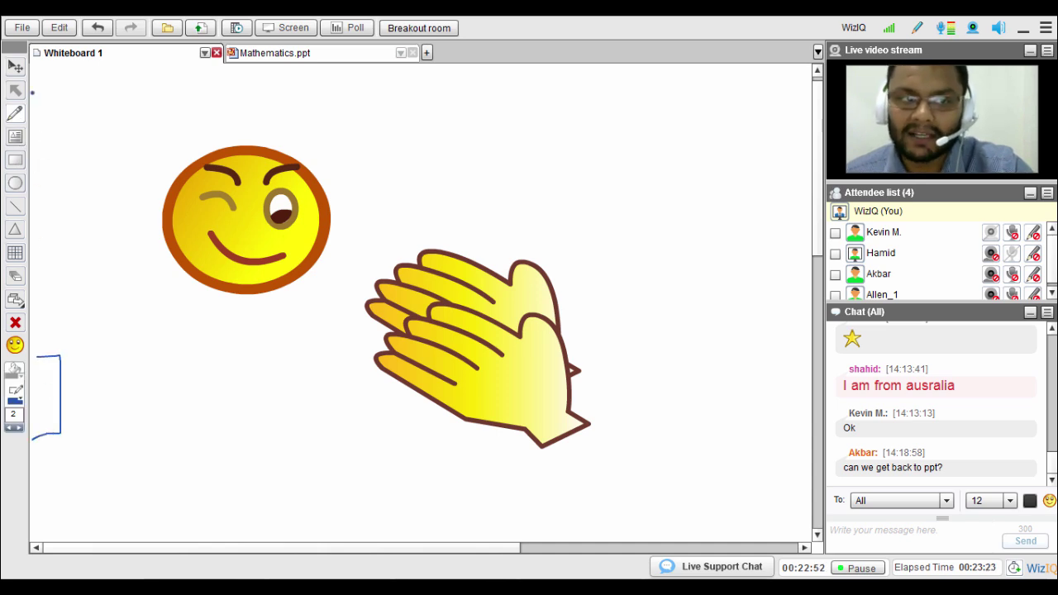
mouse_move(42, 101)
mouse_down()
mouse_move(54, 288)
mouse_move(35, 287)
mouse_up()
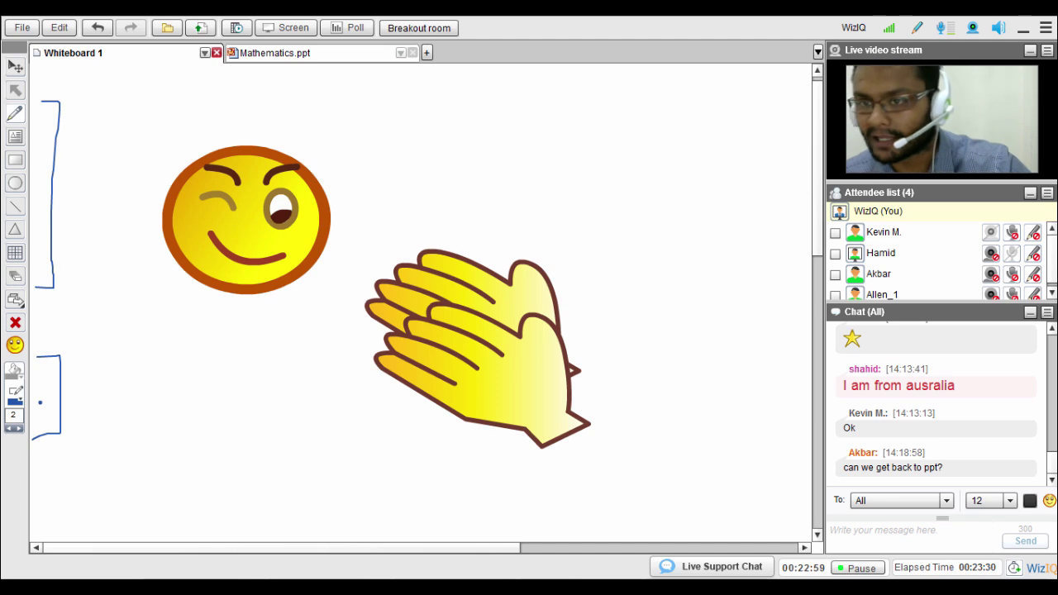
- Delete the winking smiley and the clapping-hands emoticon from the whiteboard
click(15, 66)
click(248, 256)
key(Delete)
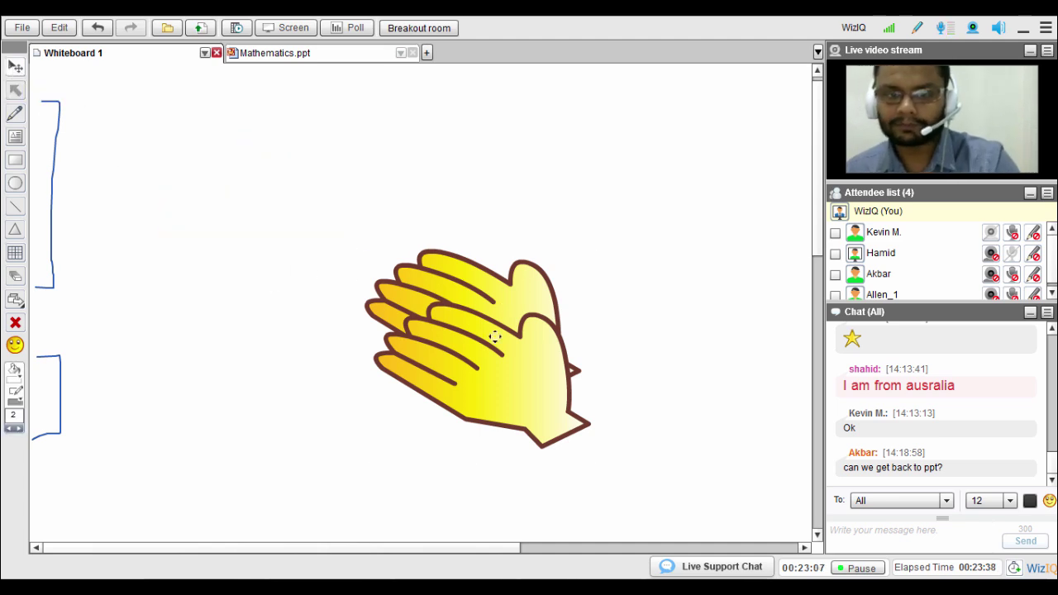
click(503, 302)
key(Delete)
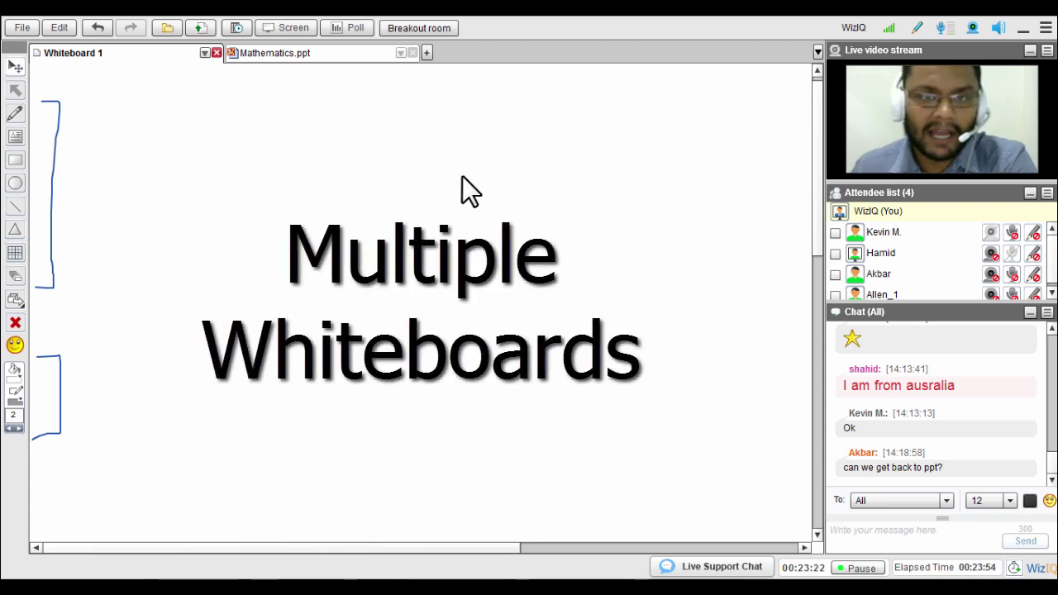
- Add a new whiteboard, delete it again and return to Whiteboard 1
click(427, 53)
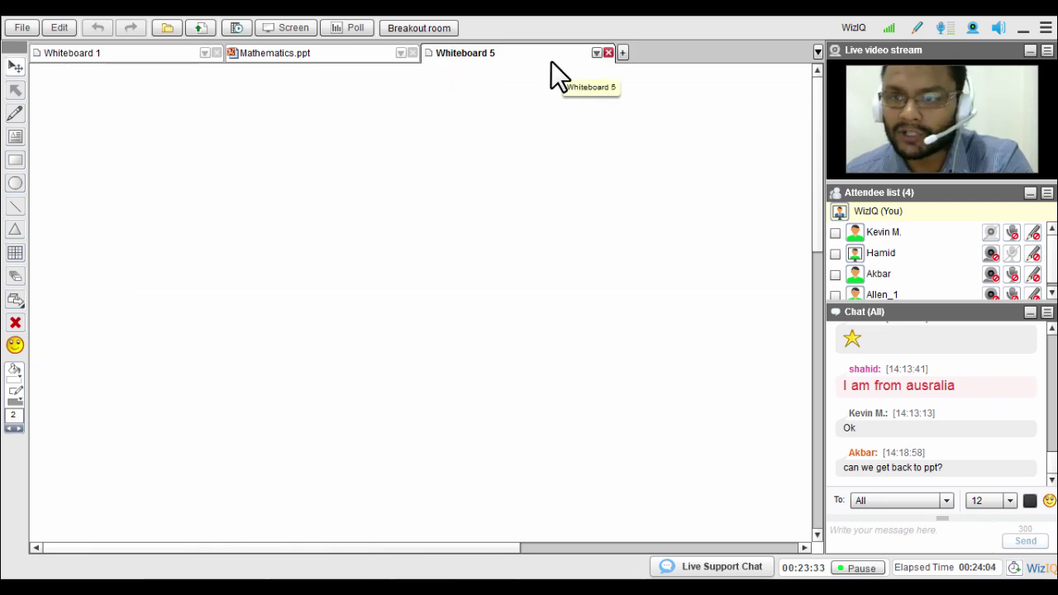
click(608, 53)
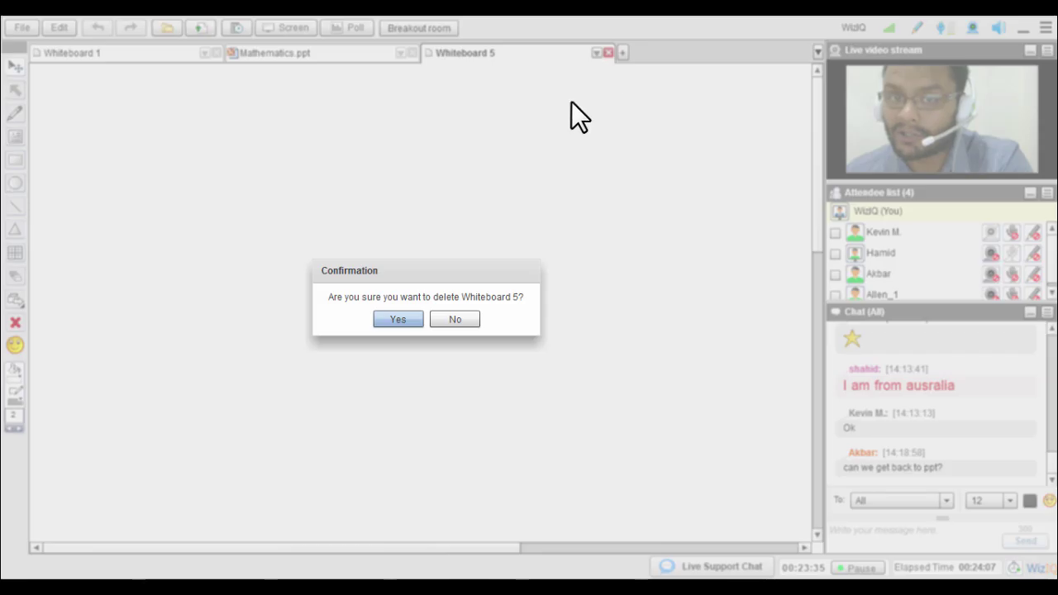
click(400, 315)
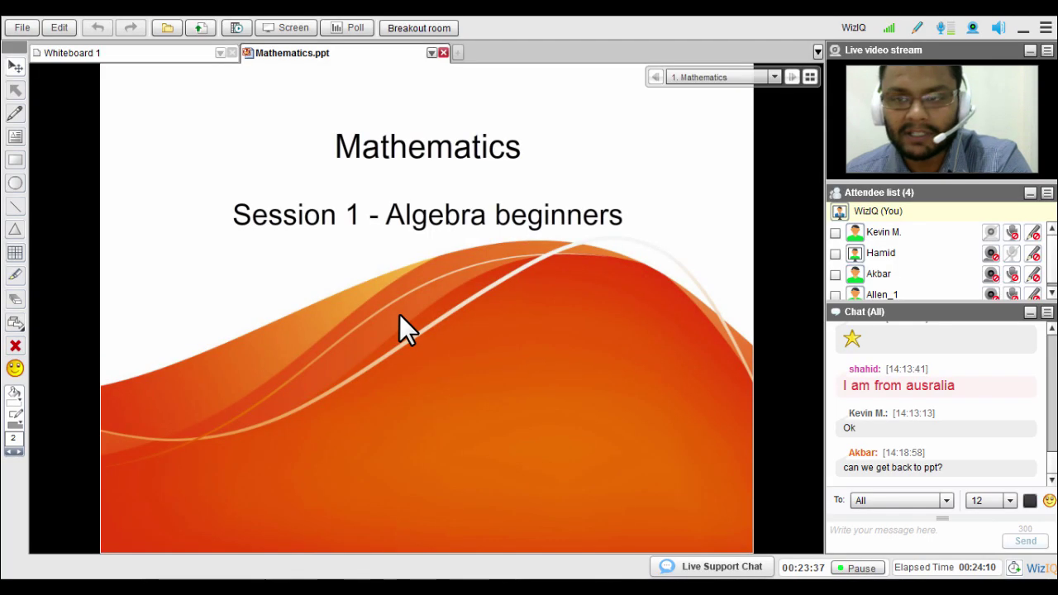
click(169, 56)
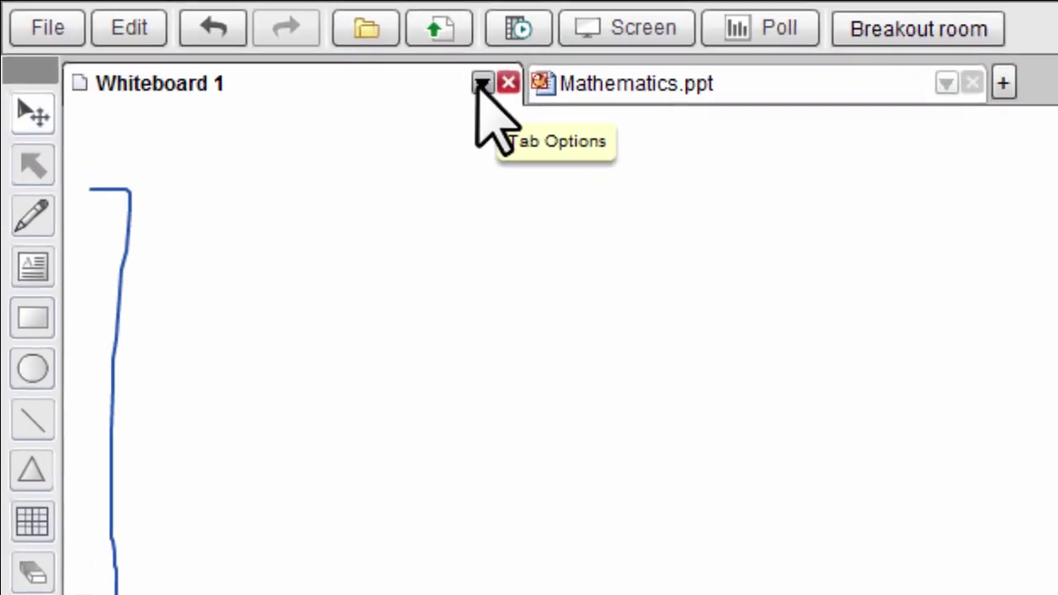
- Set the background color of Whiteboard 1 to green
click(494, 85)
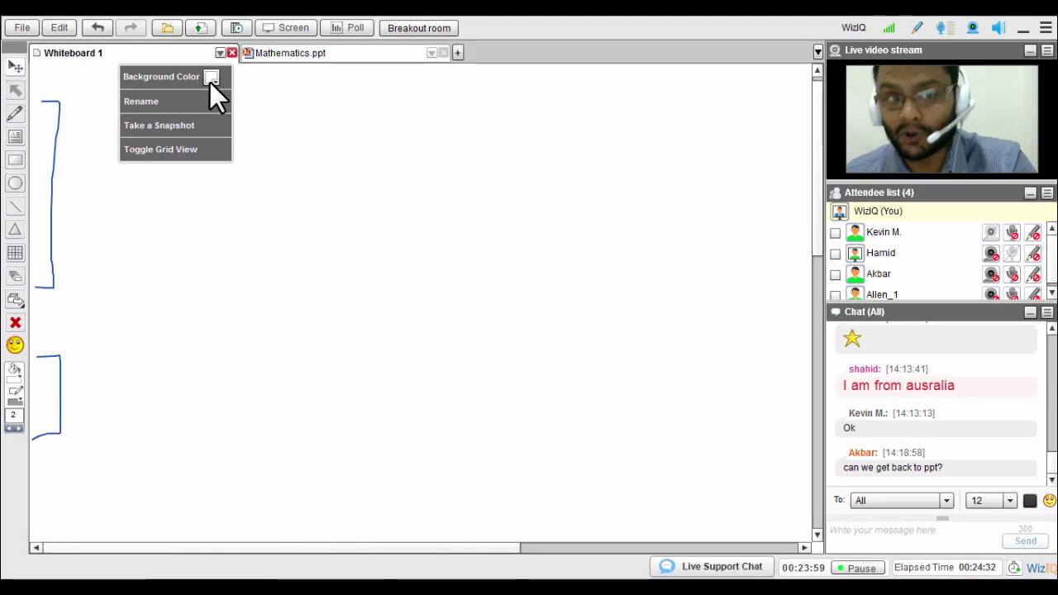
click(212, 76)
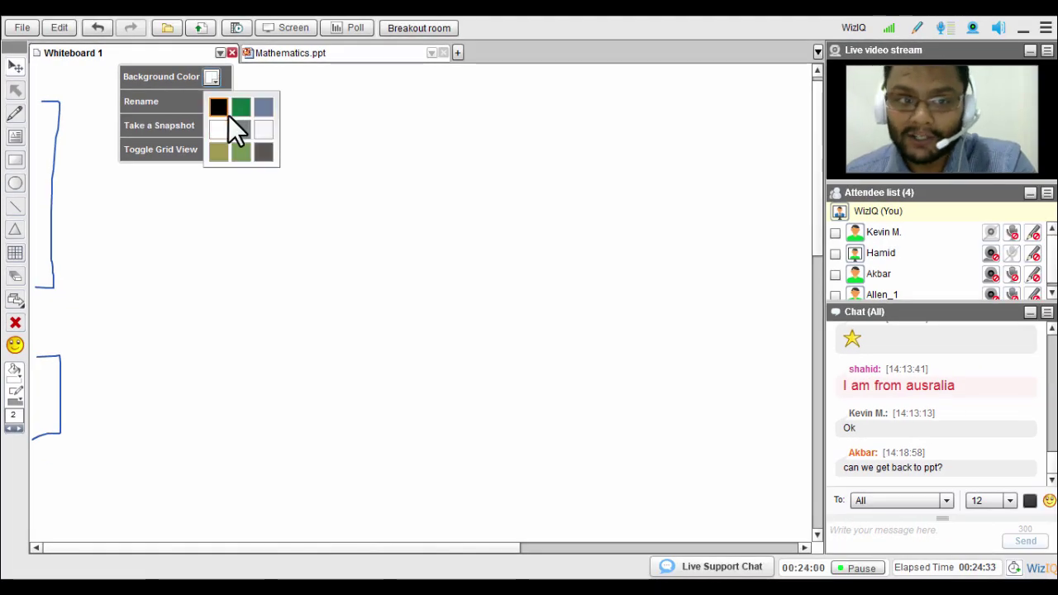
click(240, 107)
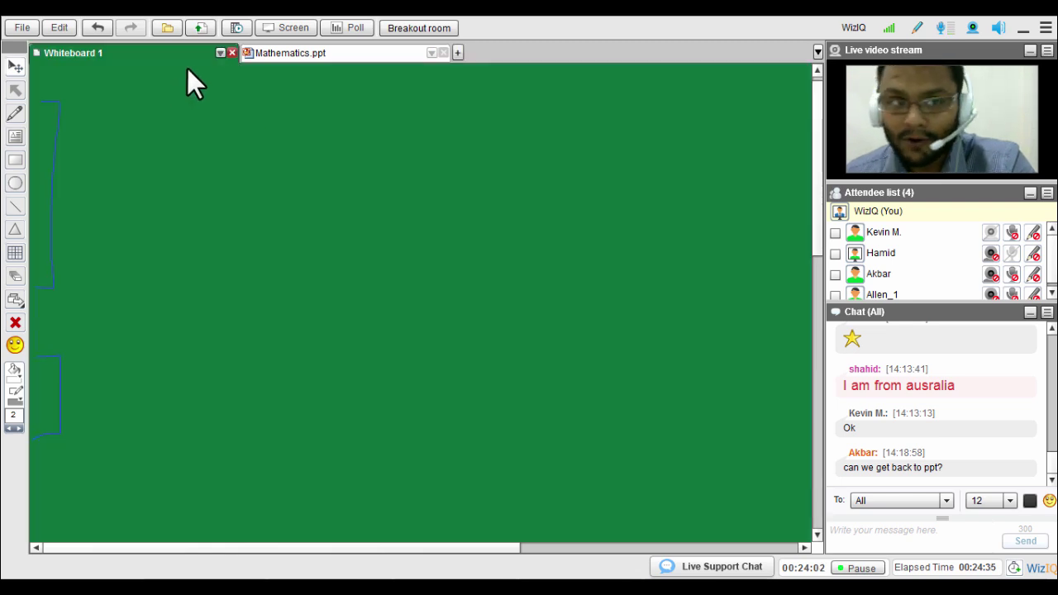
- Set the background color of Whiteboard 1 to black and rename the whiteboard as Name
click(219, 53)
click(212, 76)
click(254, 147)
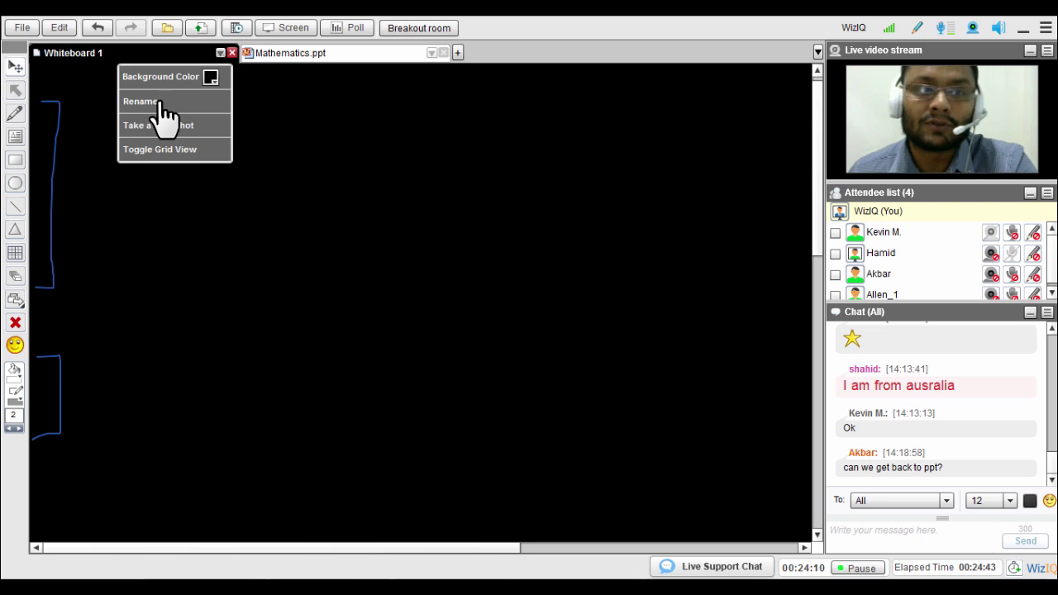
click(151, 101)
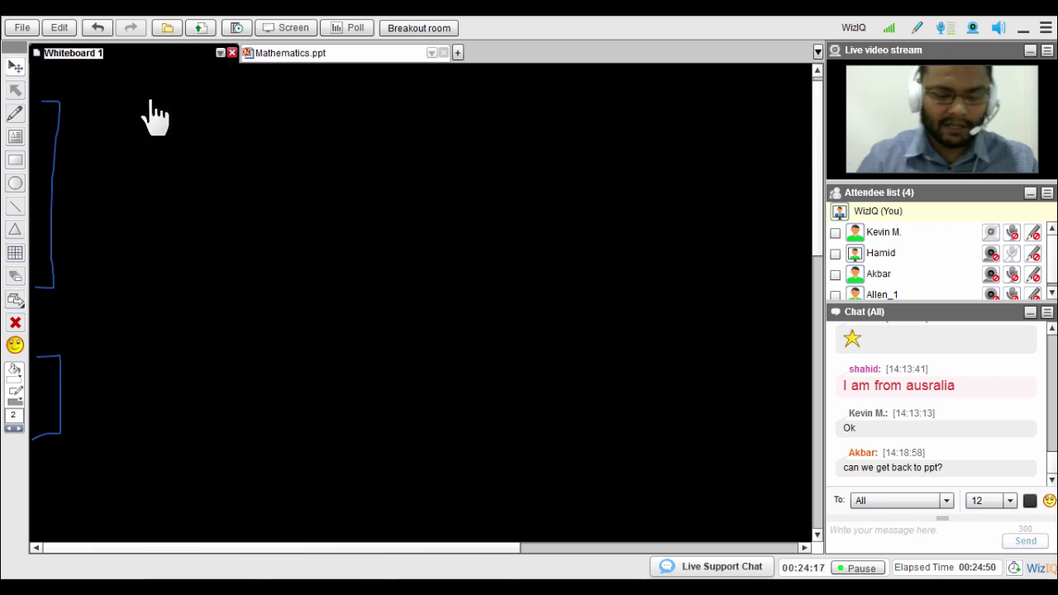
text(Name)
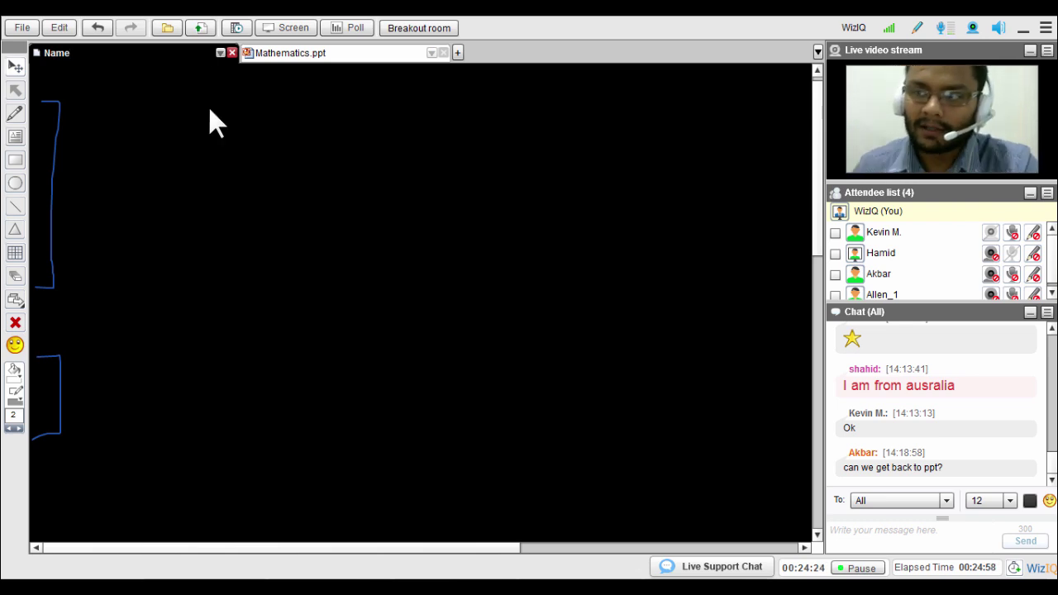
- Save a snapshot of the whiteboard to the Desktop as takeSnapshot and turn on the whiteboard's grid view
click(220, 52)
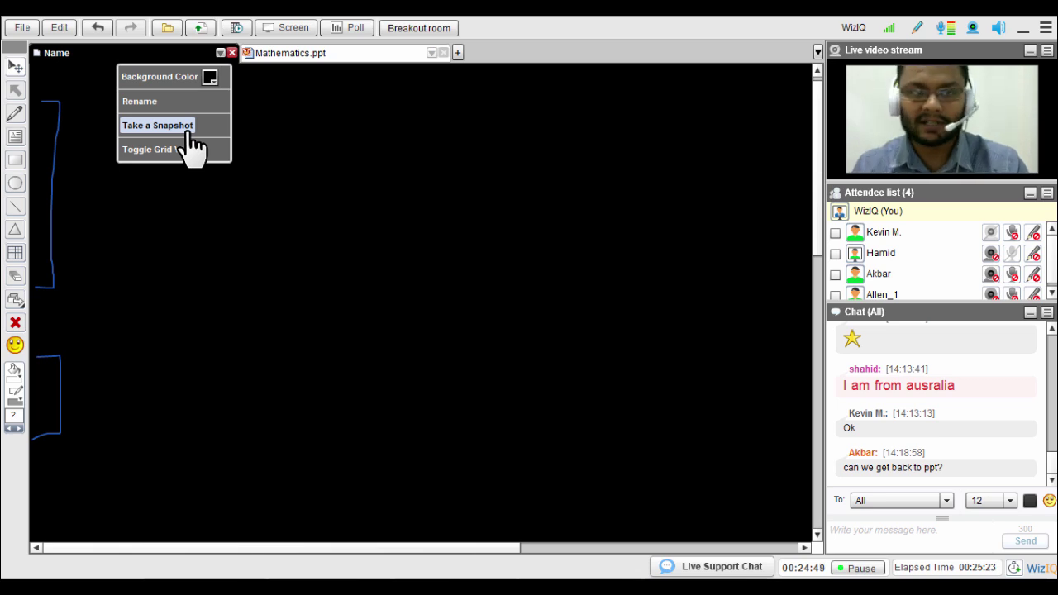
click(187, 129)
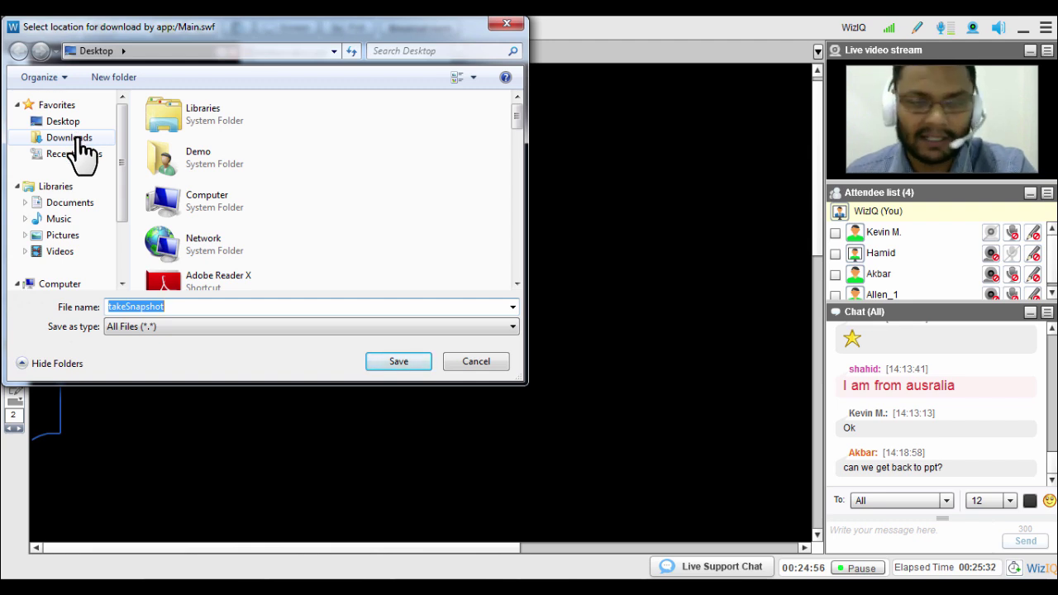
click(397, 363)
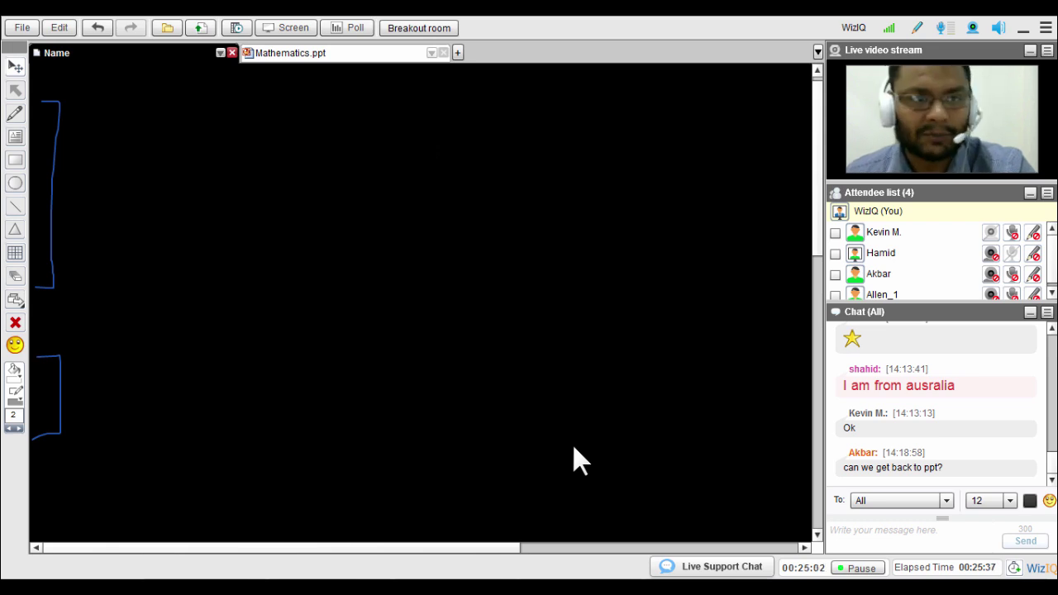
click(220, 53)
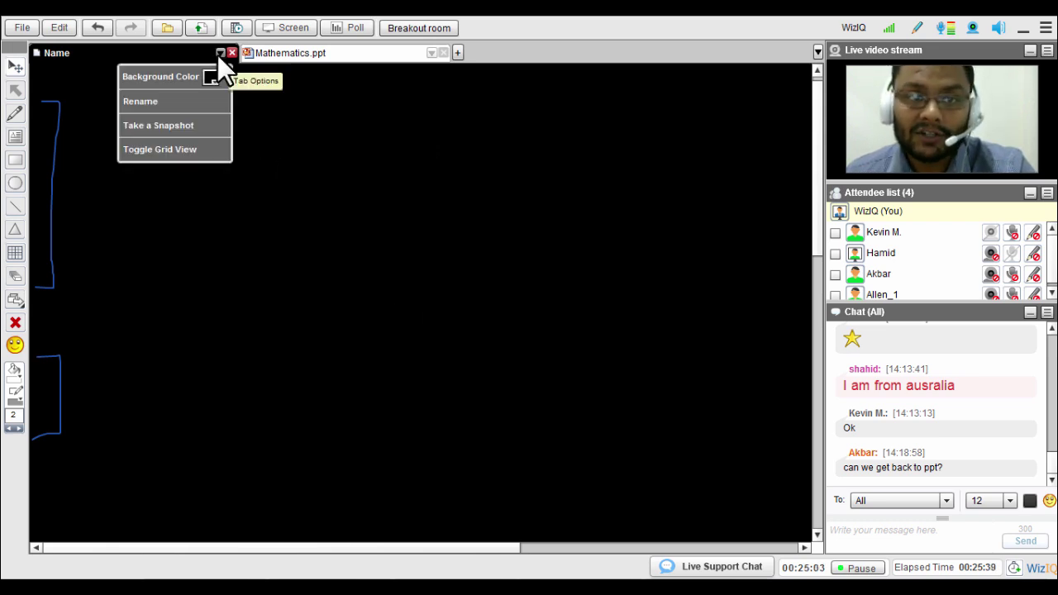
click(179, 153)
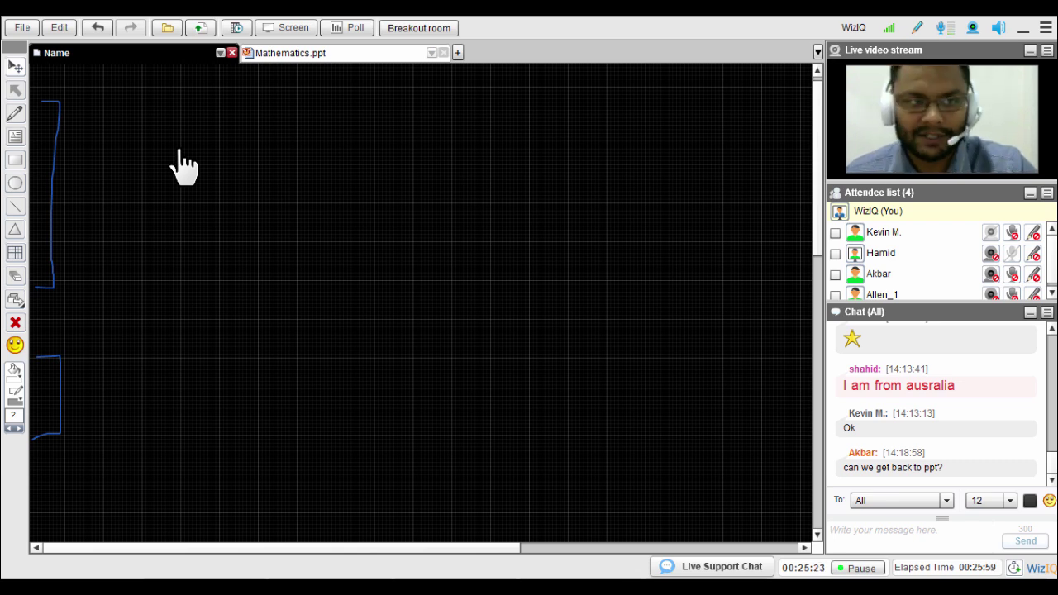
- Set the whiteboard's background color to white and turn off its grid view
click(220, 53)
click(211, 79)
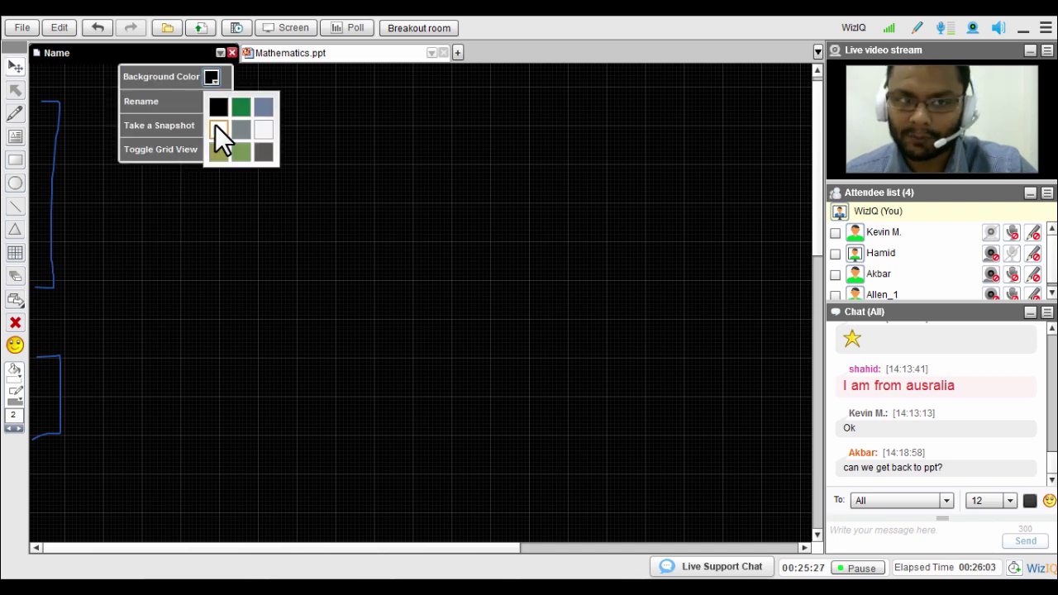
click(215, 126)
click(220, 53)
click(169, 150)
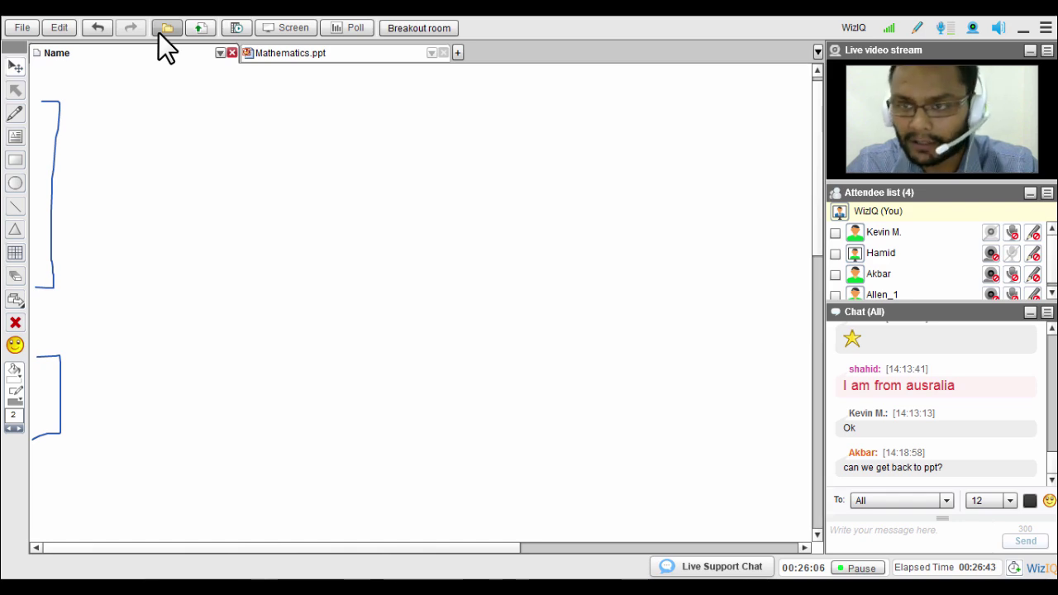
- Add the FAQs document and the test spreadsheet from the Content Library to the class and close the library
click(163, 29)
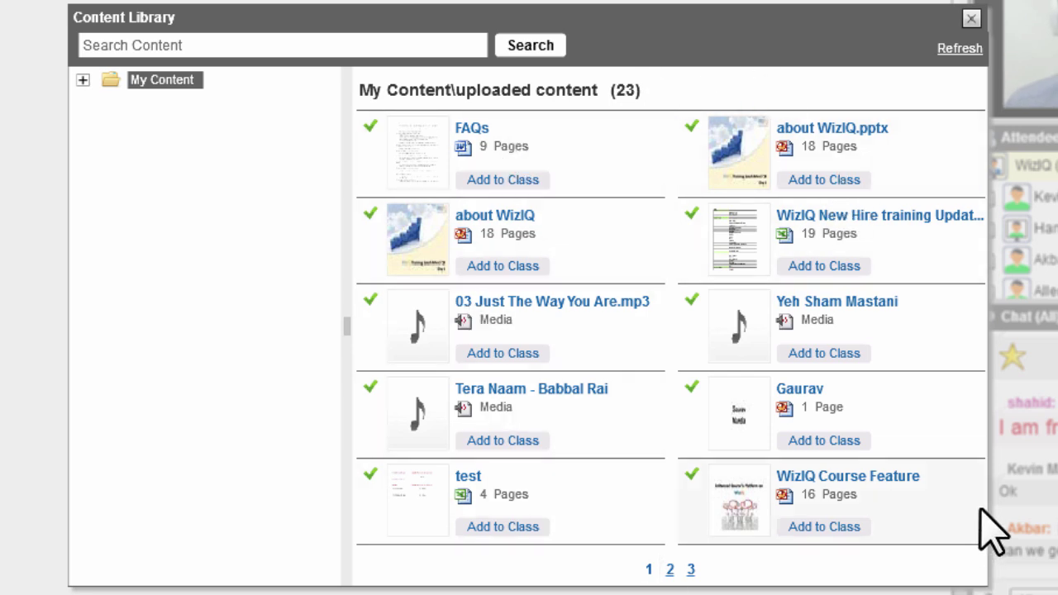
click(513, 185)
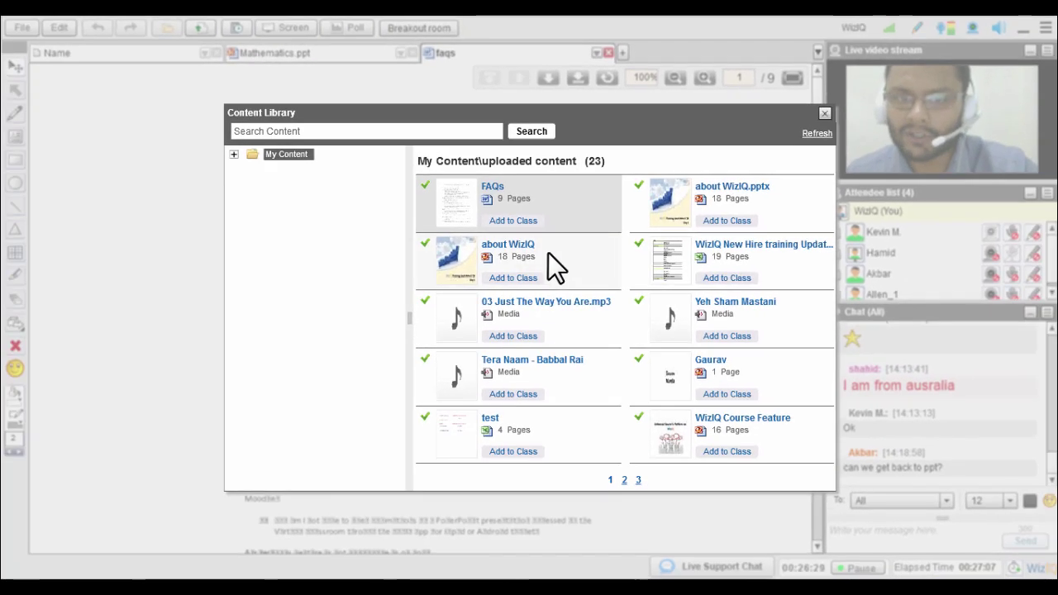
click(505, 452)
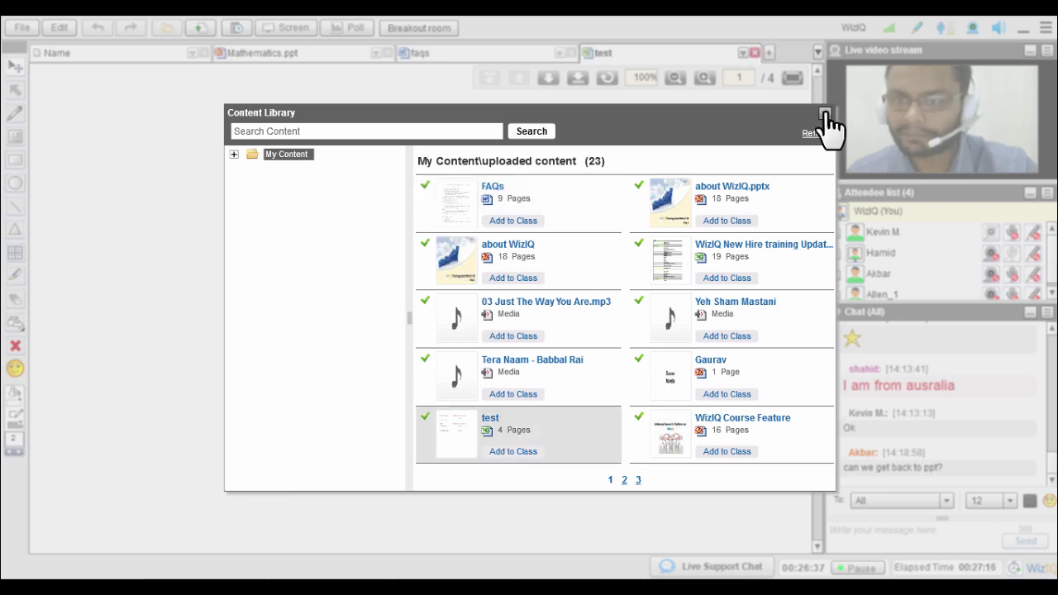
click(824, 114)
- View the added faqs and test files and return to the Name whiteboard
click(513, 56)
click(647, 56)
click(451, 55)
click(115, 52)
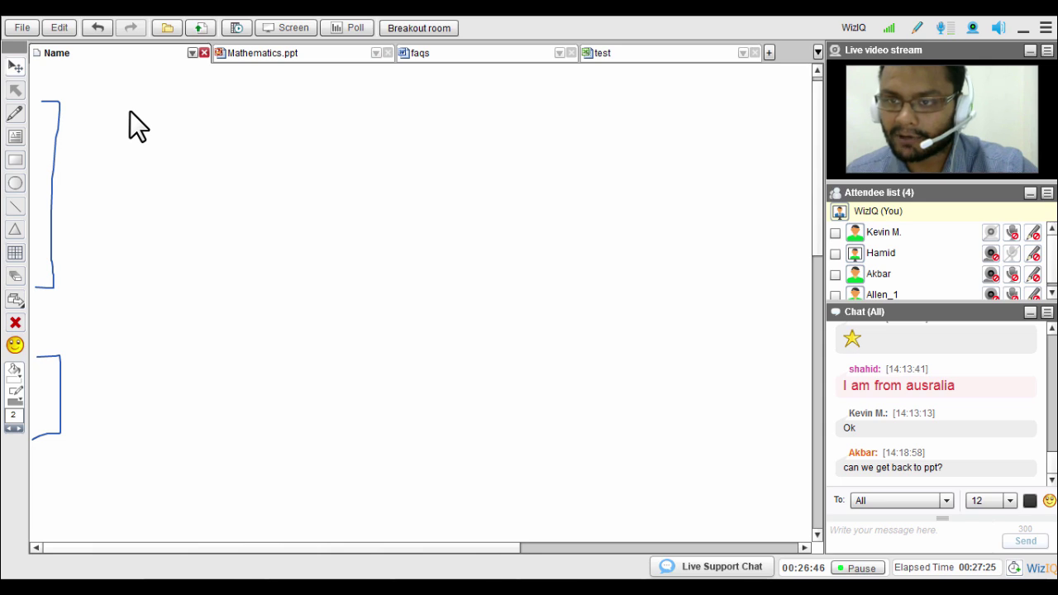
- Upload the Mathematics PowerPoint file from the Desktop to the class
click(200, 28)
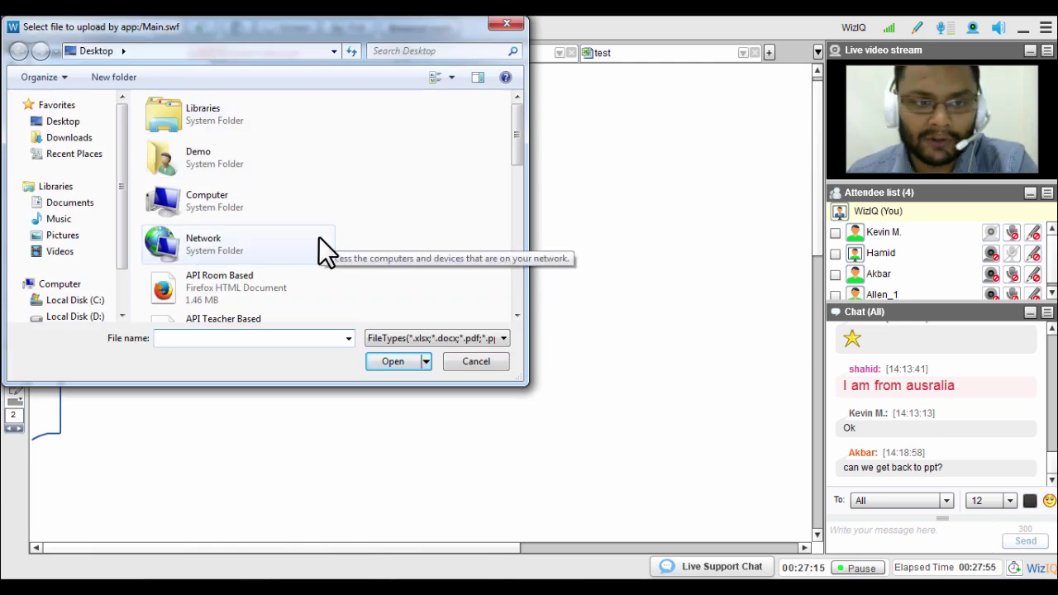
drag(511, 146, 517, 229)
click(331, 206)
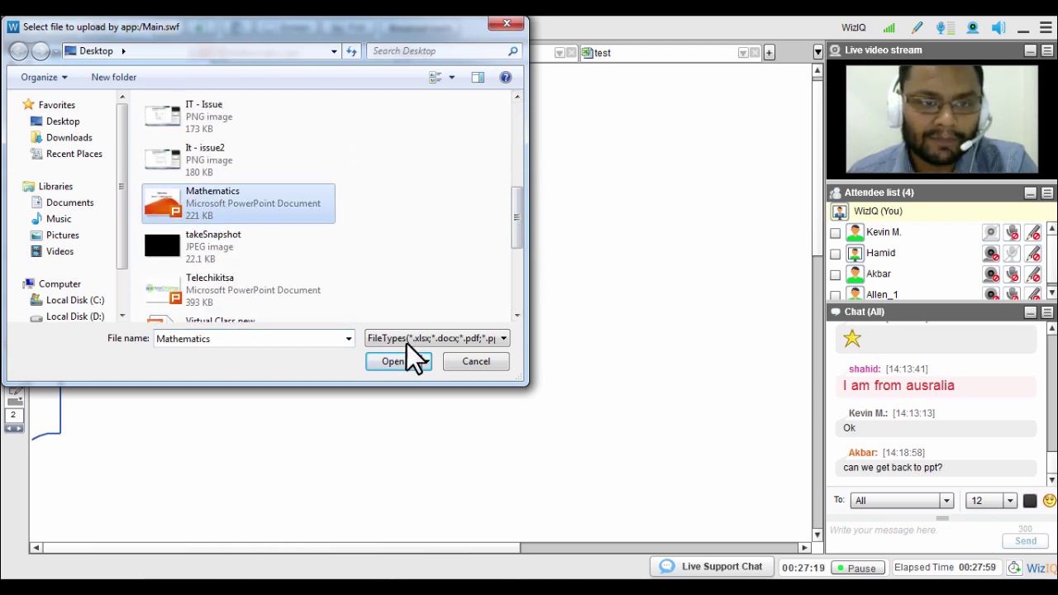
click(405, 363)
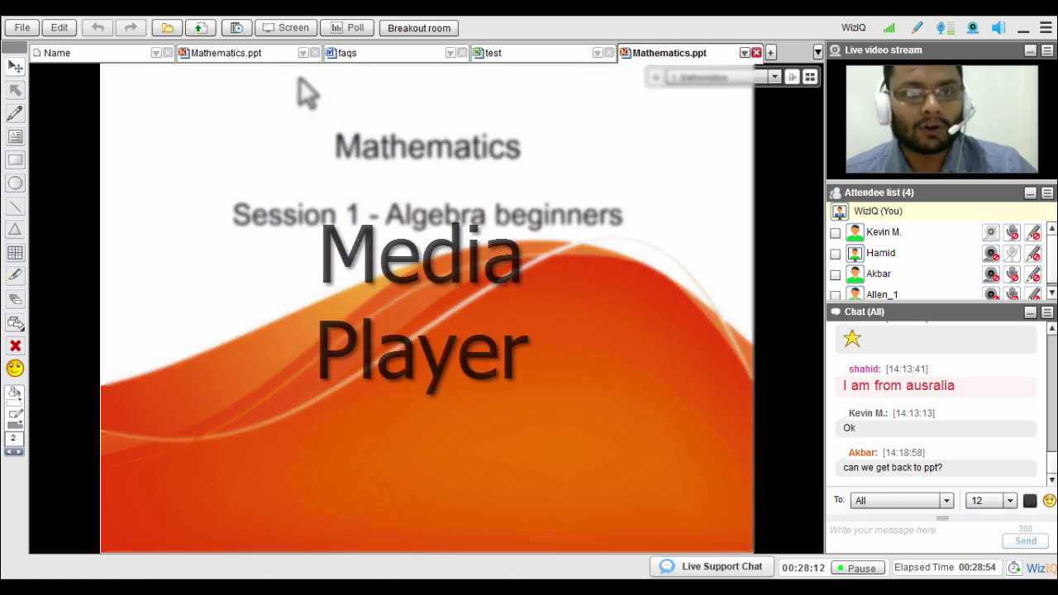
- Open the Media Player and add the mp3 "Tera Naam - Babbal Rai" from the Content Library to the class playlist
click(238, 27)
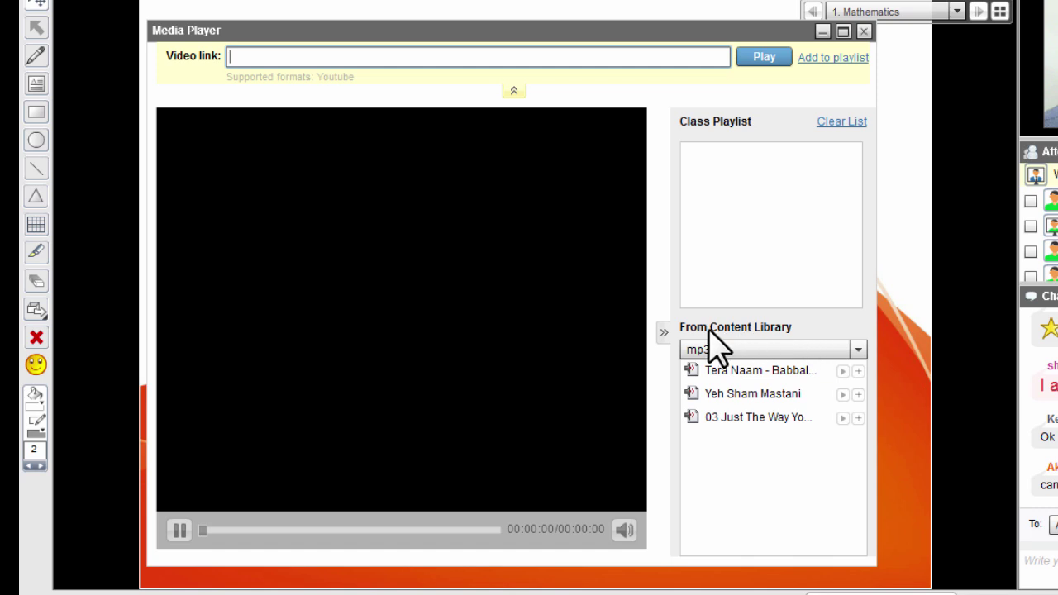
click(773, 375)
click(859, 372)
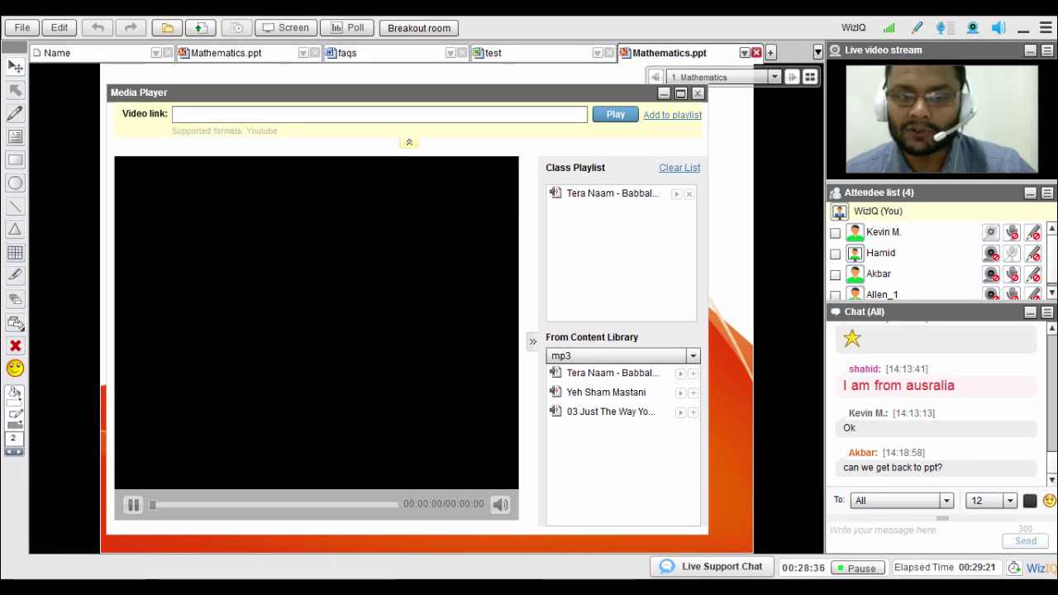
- Switch to the Chrome window and open youtube.com in a new tab
mouse_move(204, 588)
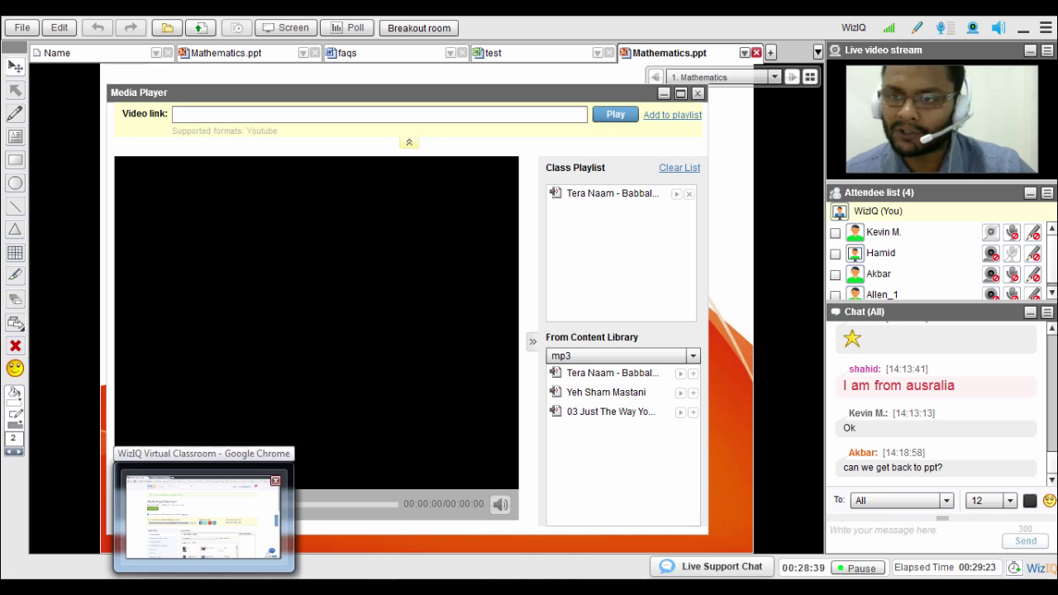
click(203, 517)
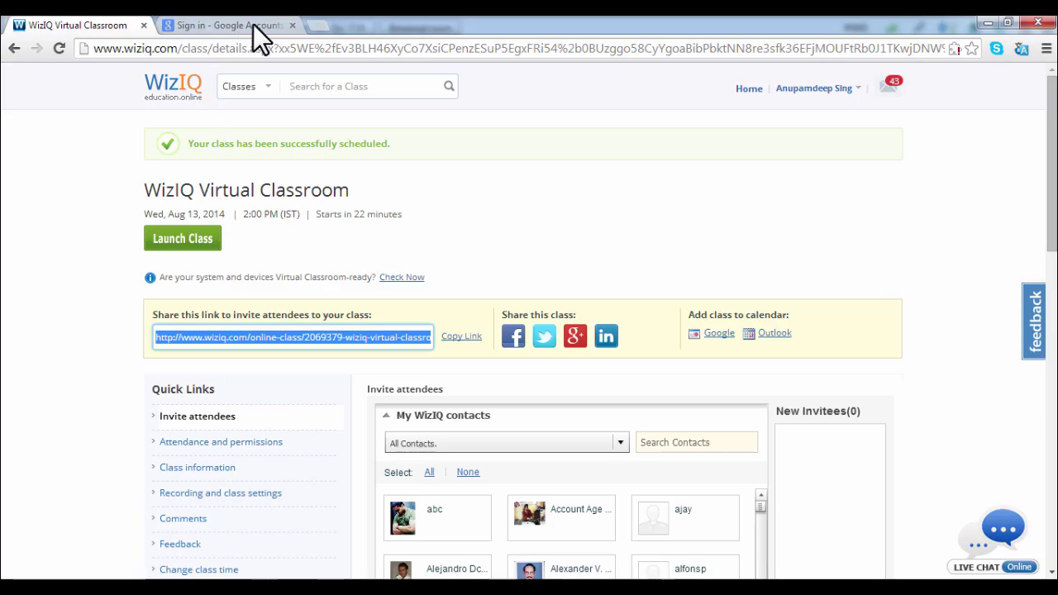
click(325, 25)
text(youtube.com)
key(Return)
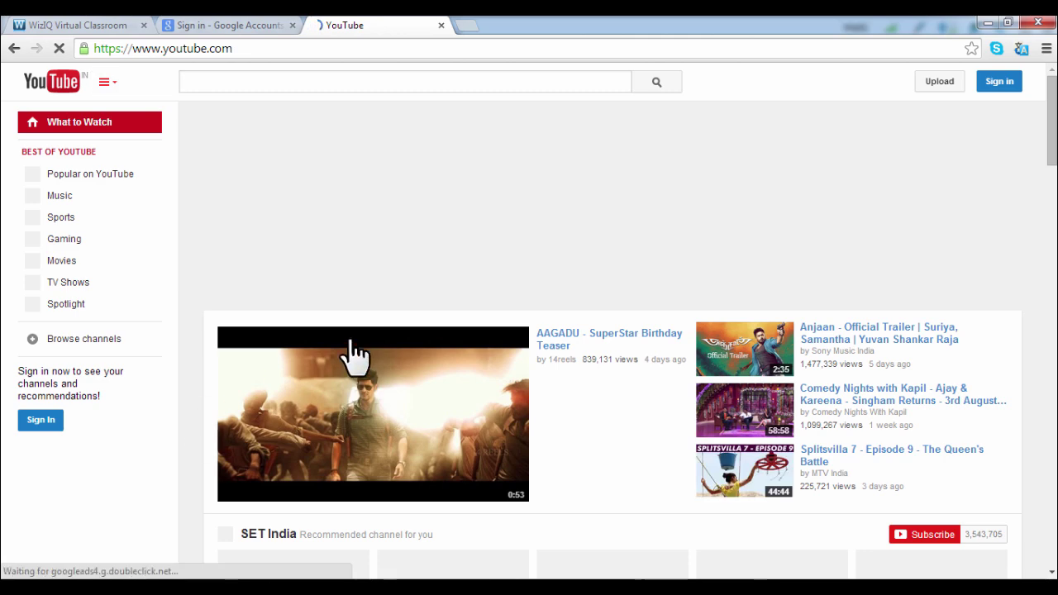
- Browse the YouTube home page and search the site for "wiziq"
scroll(351, 358, down, 4)
scroll(576, 335, down, 2)
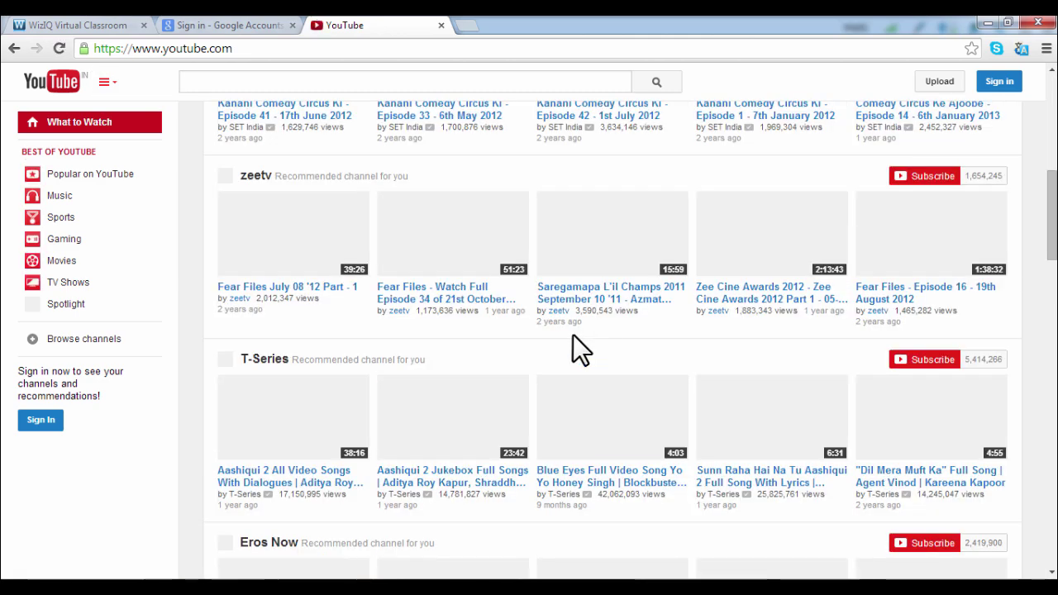
scroll(356, 331, down, 5)
scroll(329, 331, down, 15)
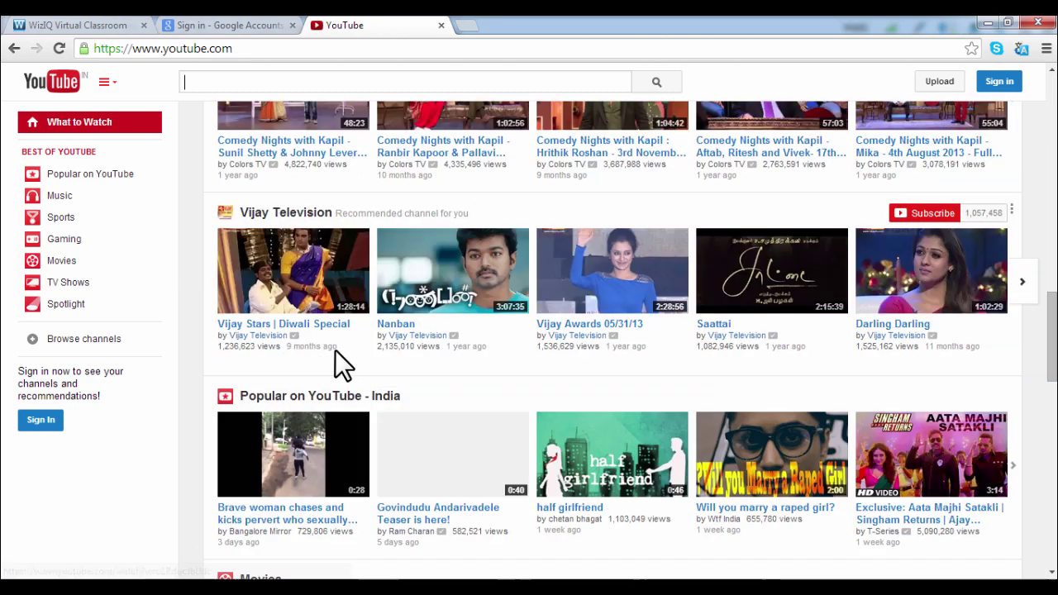
scroll(835, 364, down, 3)
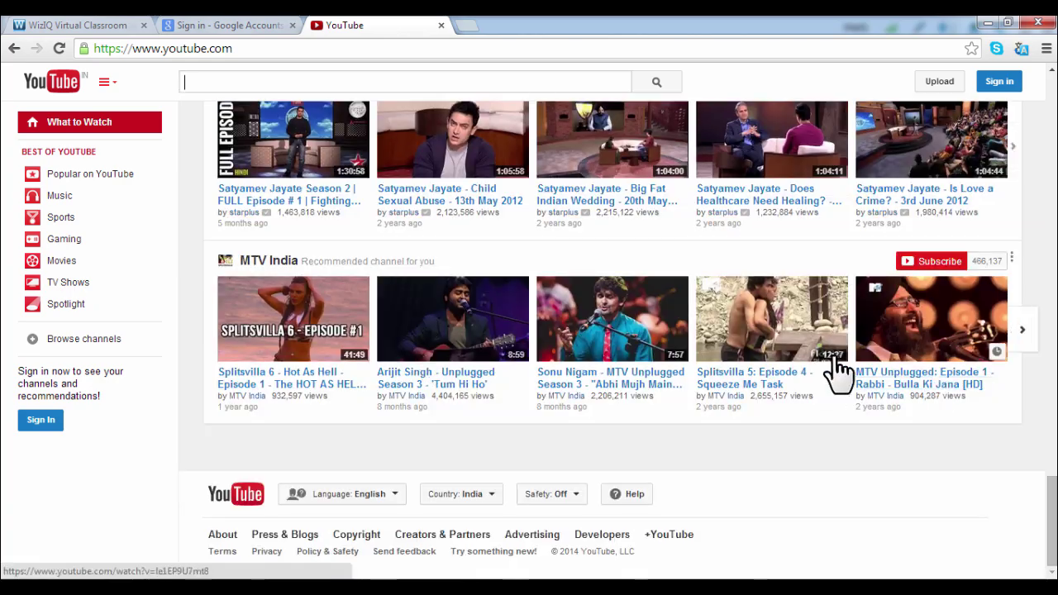
scroll(843, 368, up, 20)
scroll(479, 135, up, 6)
text(wiziq)
key(Return)
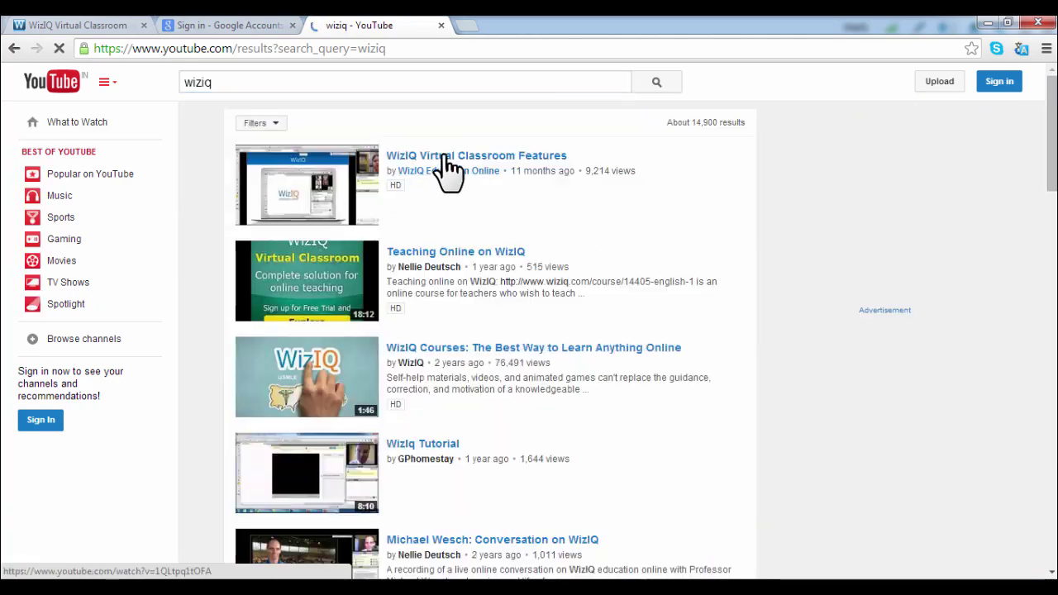
- Open the video "WizIQ Courses: The Best Way to Learn Anything Online", copy its web address and pause it
scroll(550, 354, down, 4)
scroll(488, 186, up, 1)
click(488, 207)
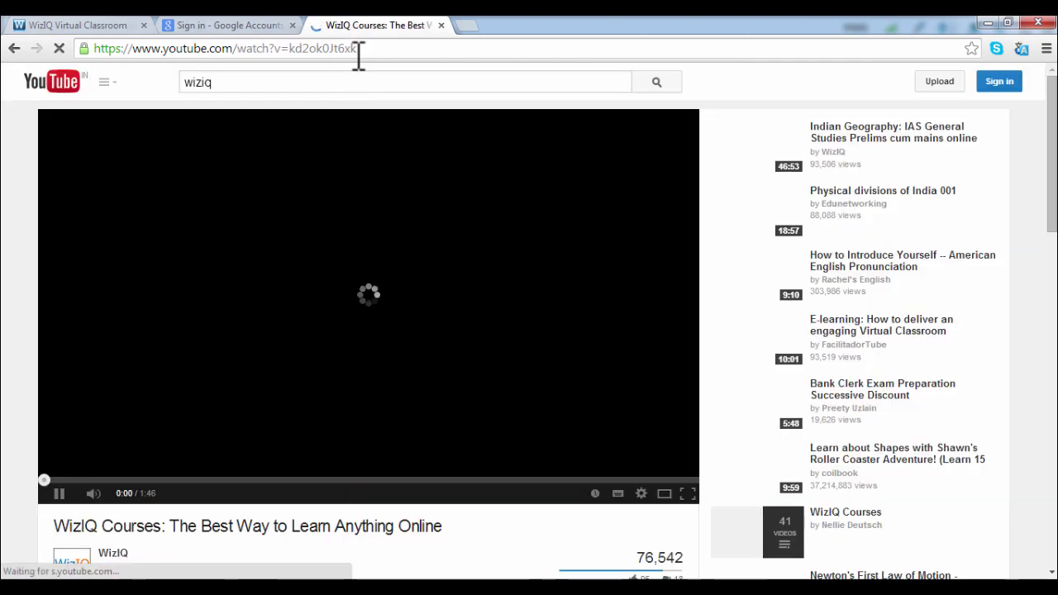
click(365, 51)
key(ctrl+c)
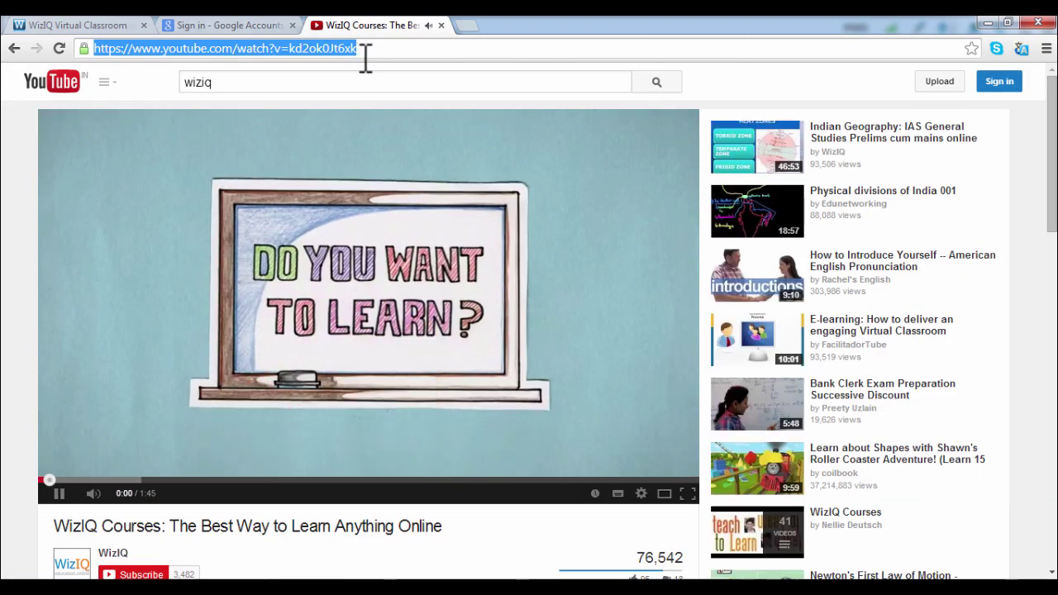
click(443, 377)
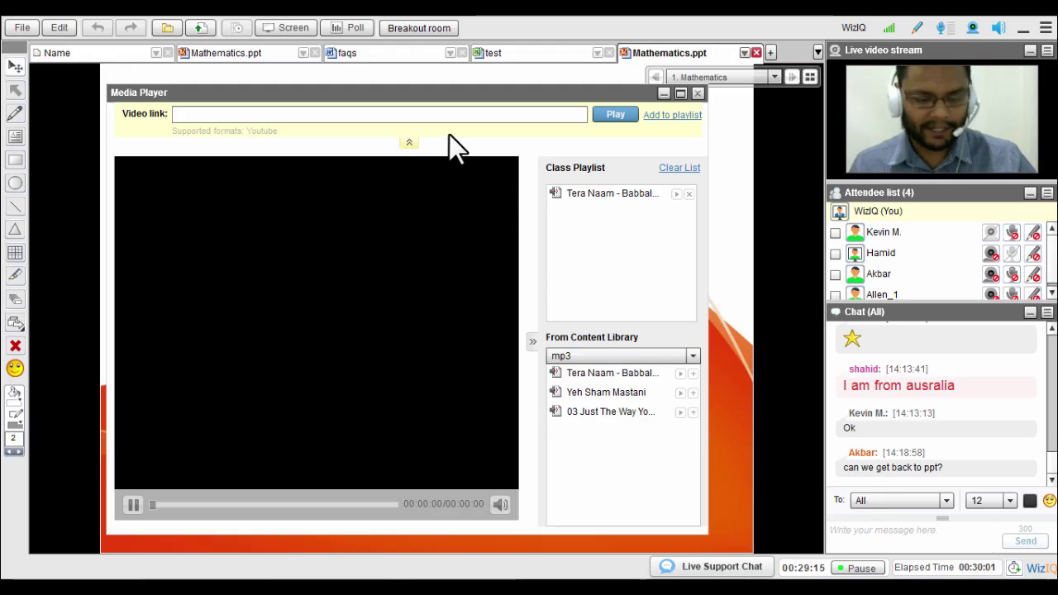
- Play the copied YouTube link as the video link in the classroom's Media Player
click(454, 110)
key(ctrl+v)
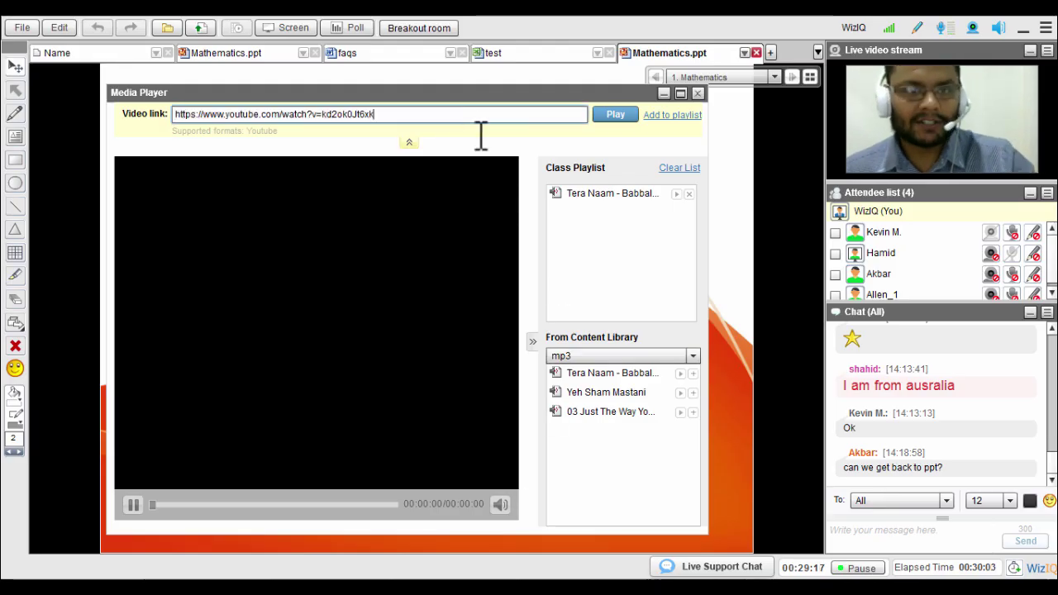
click(619, 124)
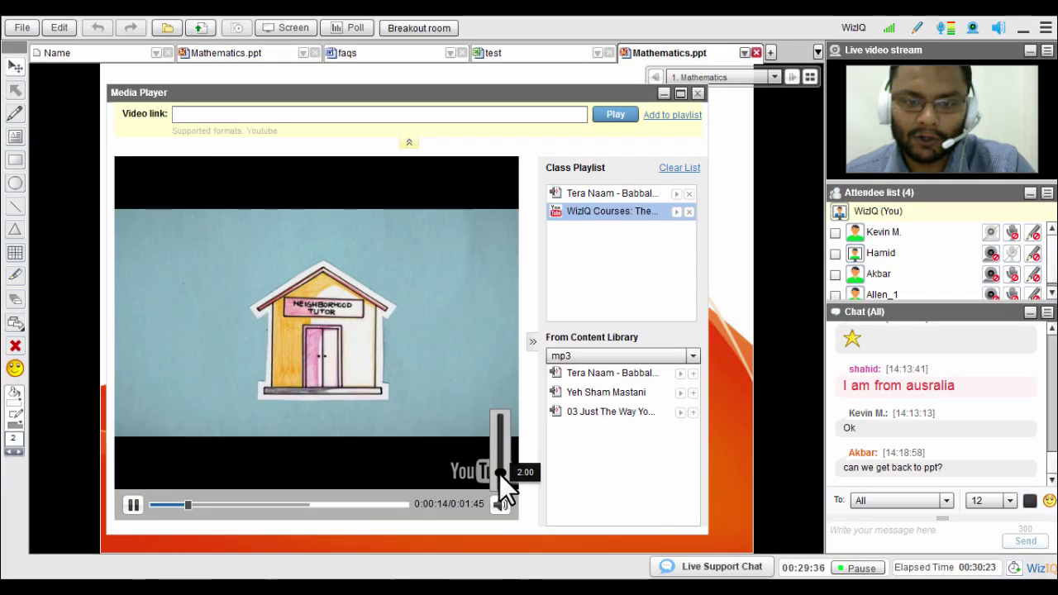
- Raise the volume of the YouTube video in the Media Player and pause playback
drag(499, 474, 500, 446)
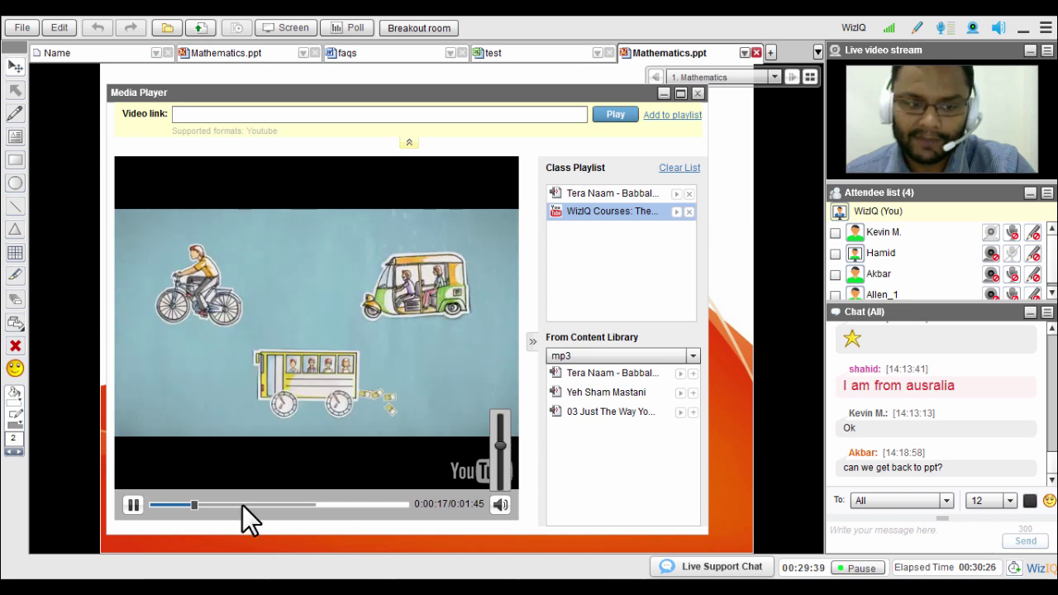
click(133, 505)
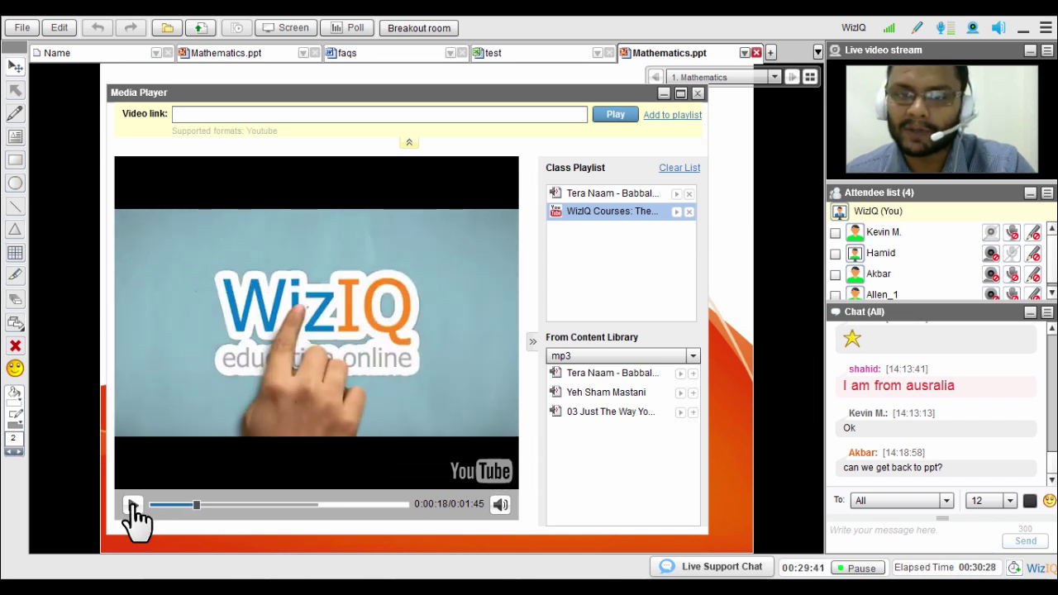
- Collapse the Media Player's playlist and video link areas and maximise the player
click(532, 340)
click(409, 143)
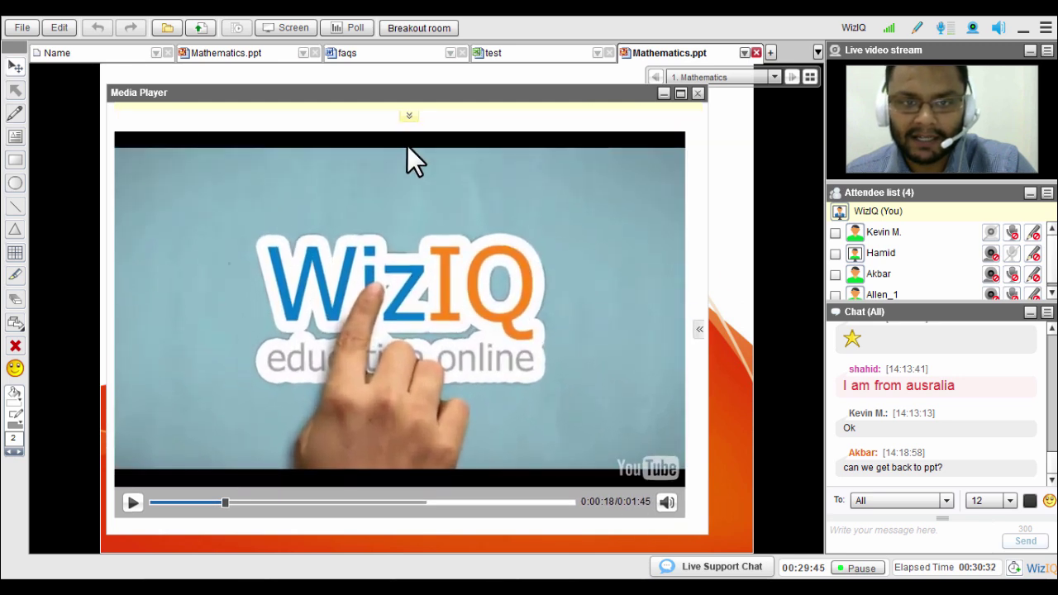
click(680, 93)
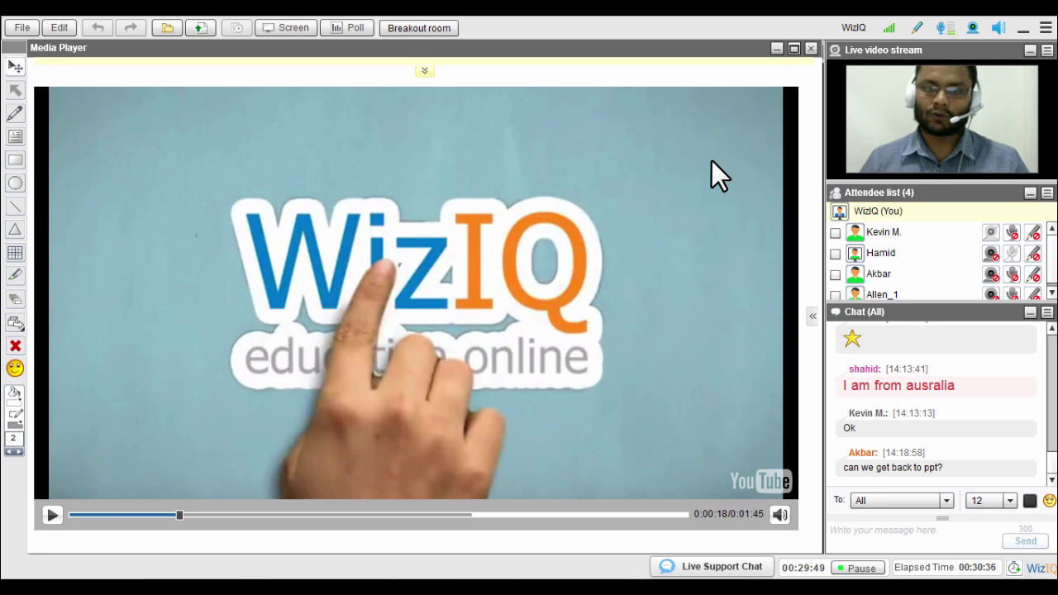
- Play the video briefly in the maximised Media Player, pause it and restore the player to its smaller size
click(51, 516)
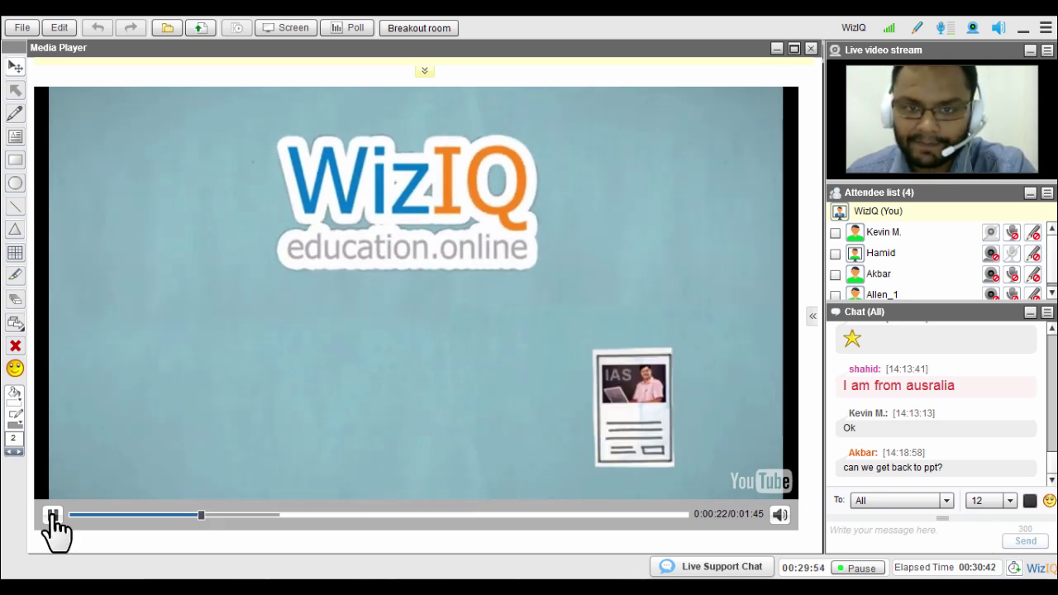
click(51, 516)
click(793, 48)
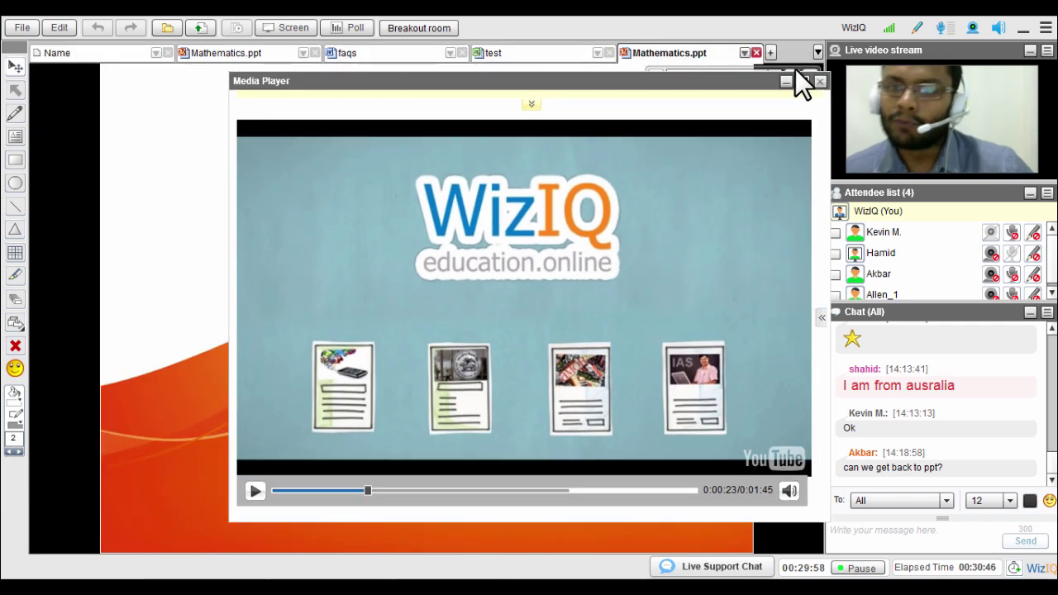
- Minimise the Media Player, bring it back and close it to return to the Mathematics.ppt slide
click(784, 78)
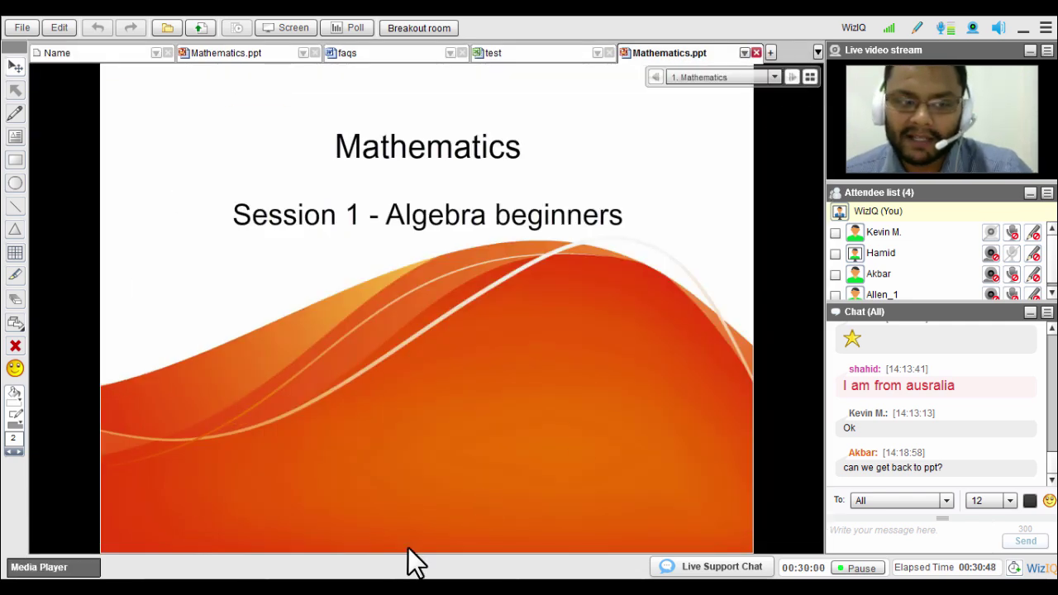
click(40, 571)
click(820, 81)
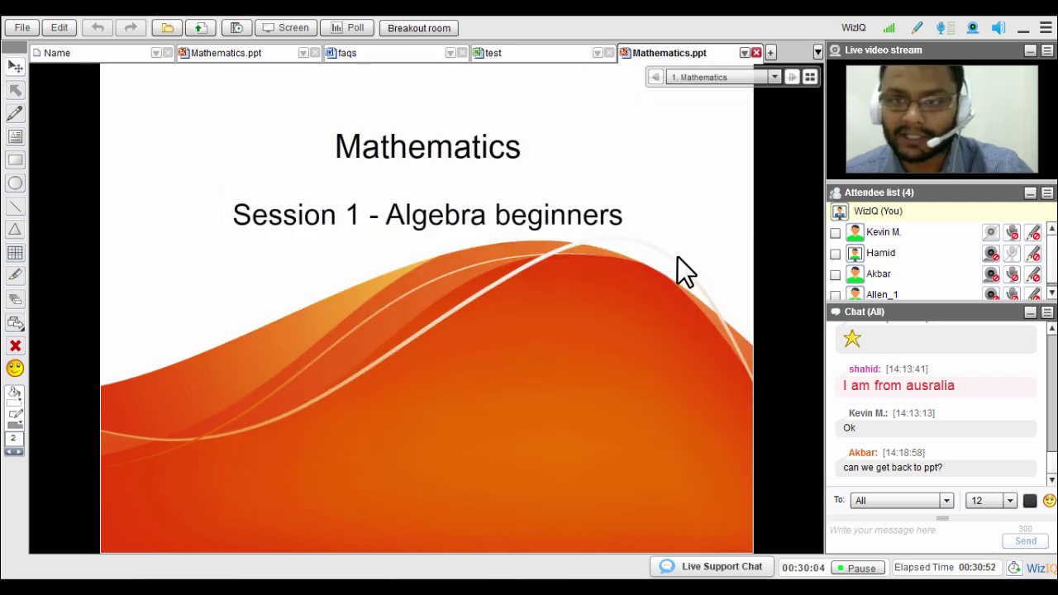